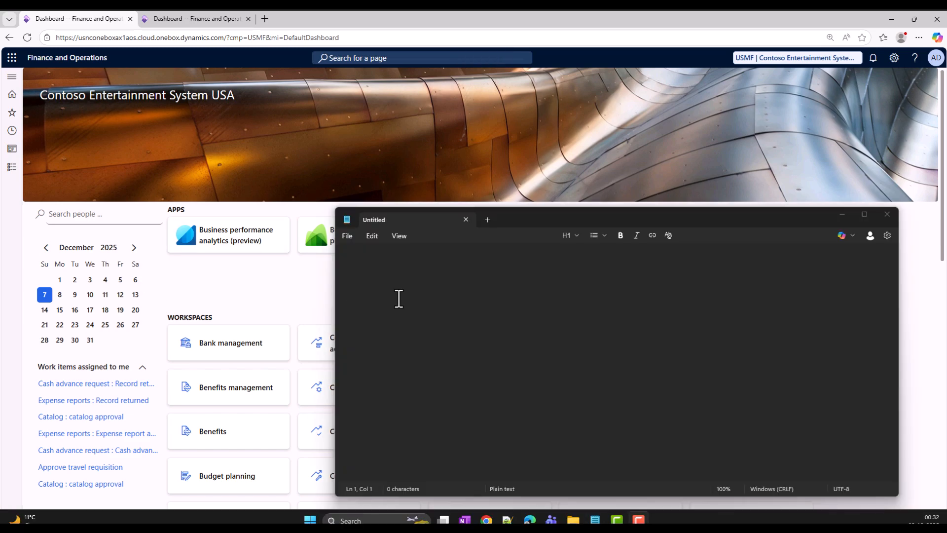
In Notepad, write W1 as the first entry and D365 Product below it after a blank line
left_click(396, 287)
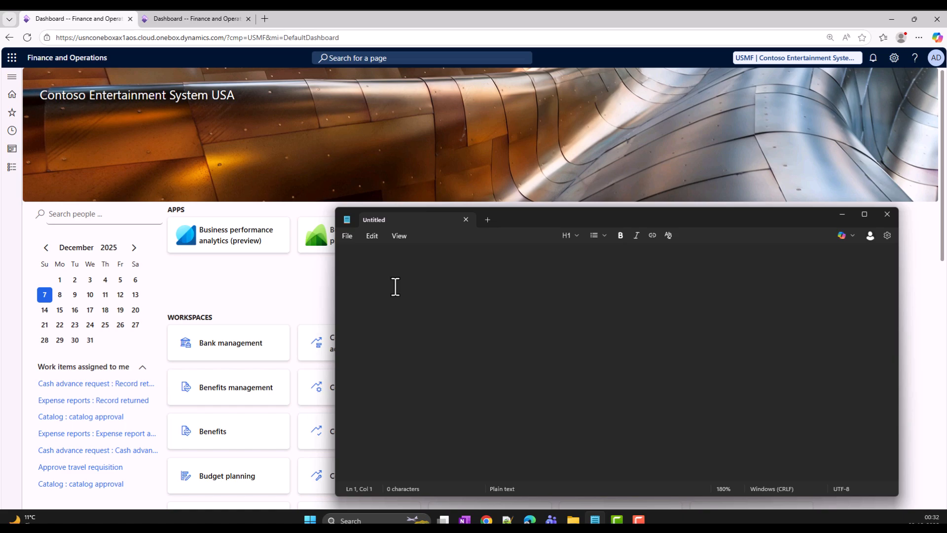
type("W1")
key("Return")
type("D365 ")
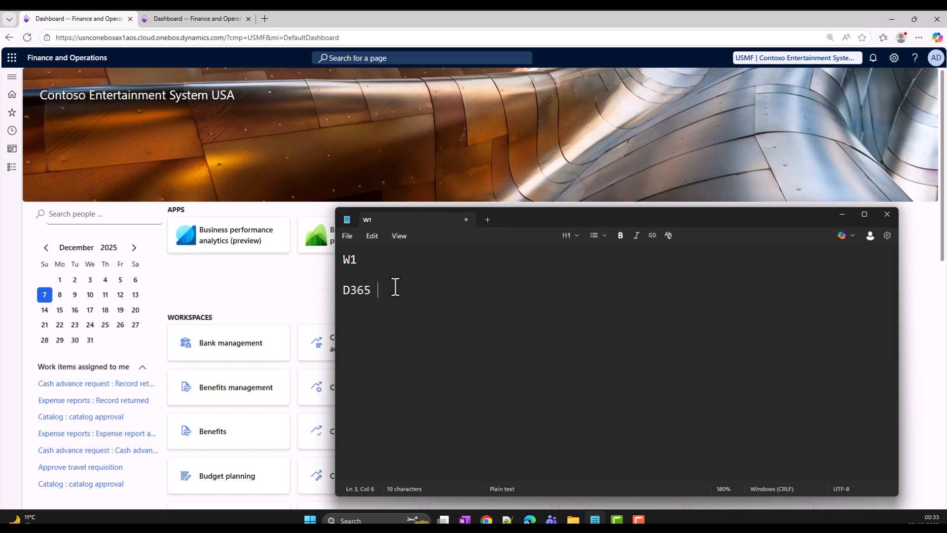
type("Product")
left_click_drag(433, 290, 346, 289)
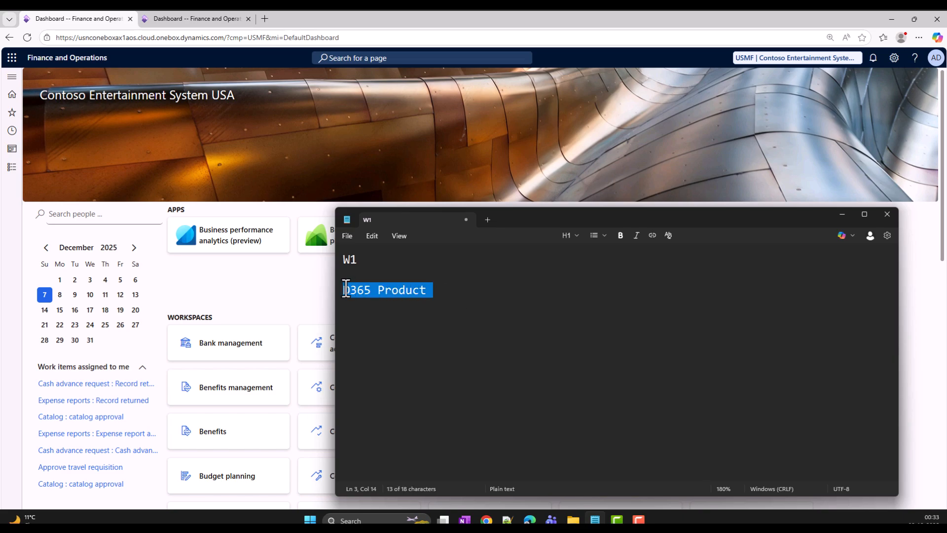
left_click(444, 290)
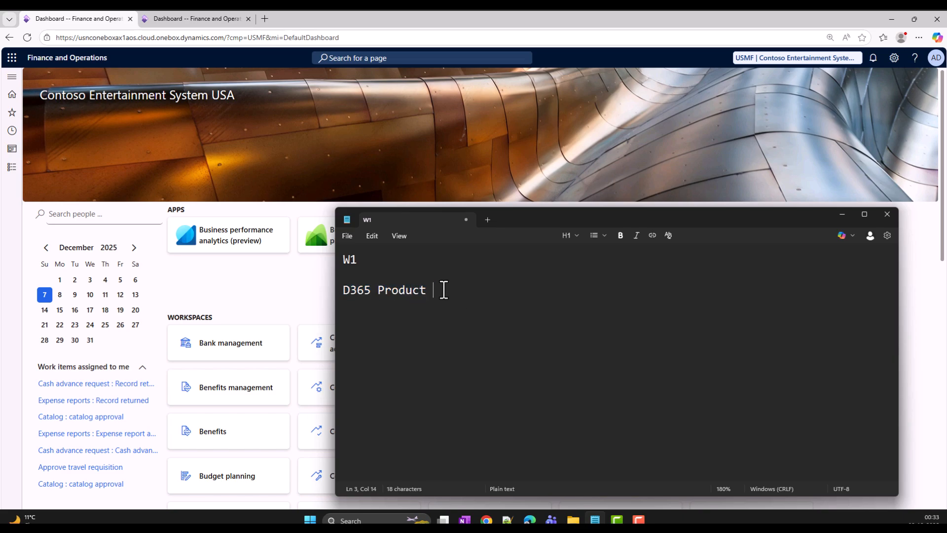
Add the quantity 100 after D365 Product and write 105 below it after a blank line
type("1")
key("BackSpace")
type("100")
key("Return")
key("Return")
type("105")
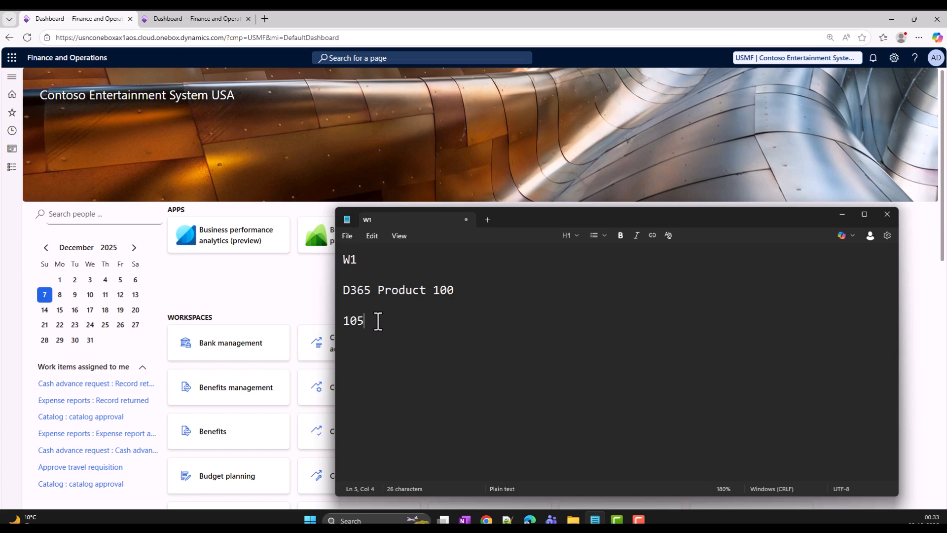
Replace the noted quantity 105 with 98 and minimize the note window
double_click(448, 289)
double_click(356, 322)
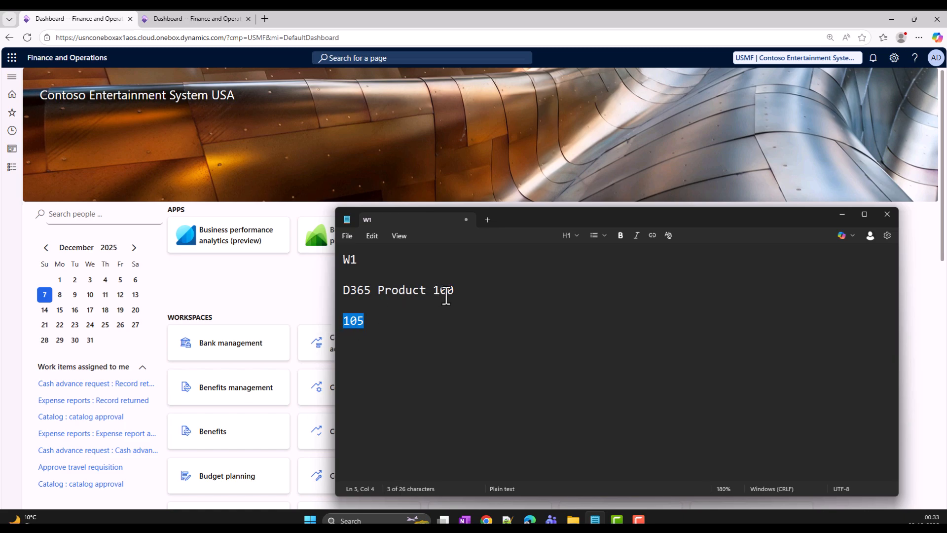
left_click_drag(369, 321, 340, 320)
key("BackSpace")
type("98")
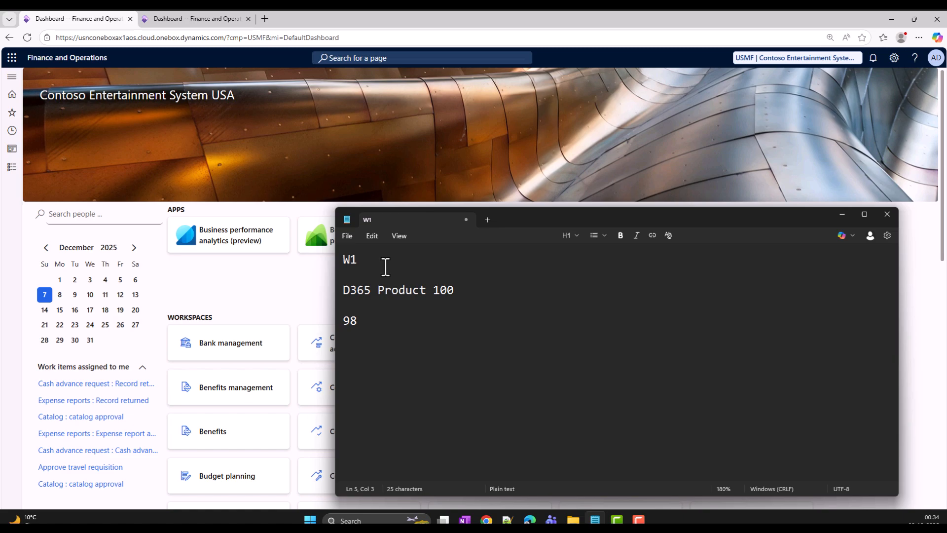
left_click(842, 215)
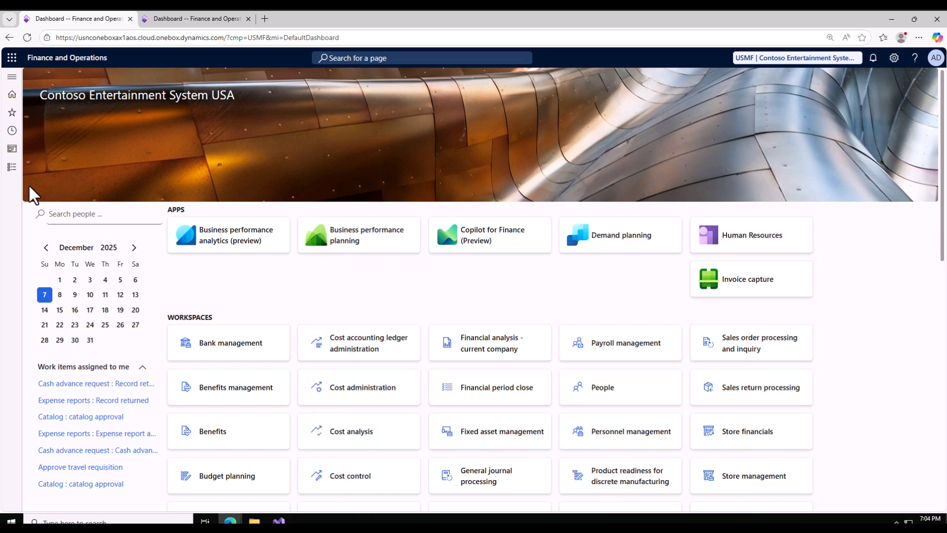
Open the item Counting journals among the journal entries of the Inventory management module
left_click(12, 167)
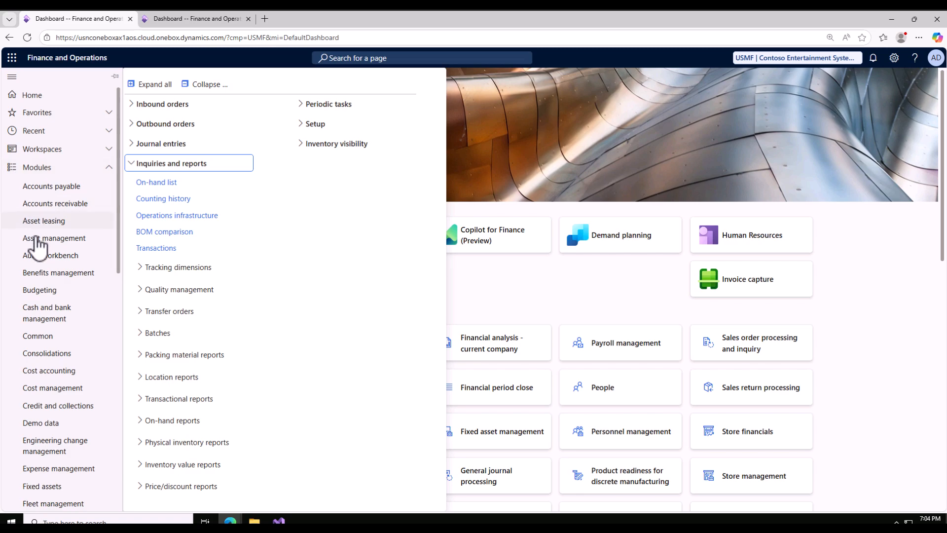
scroll(40, 279, "down", 6)
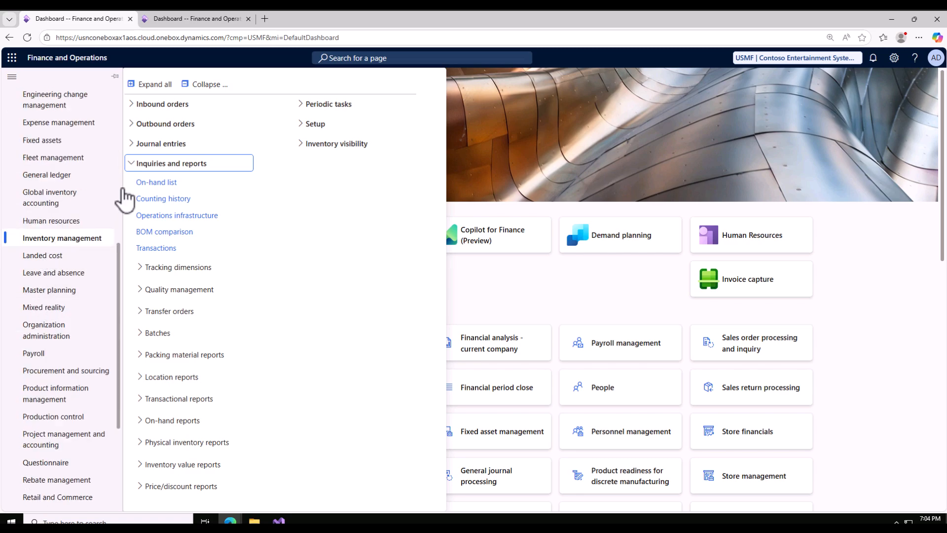
left_click(136, 167)
left_click(131, 148)
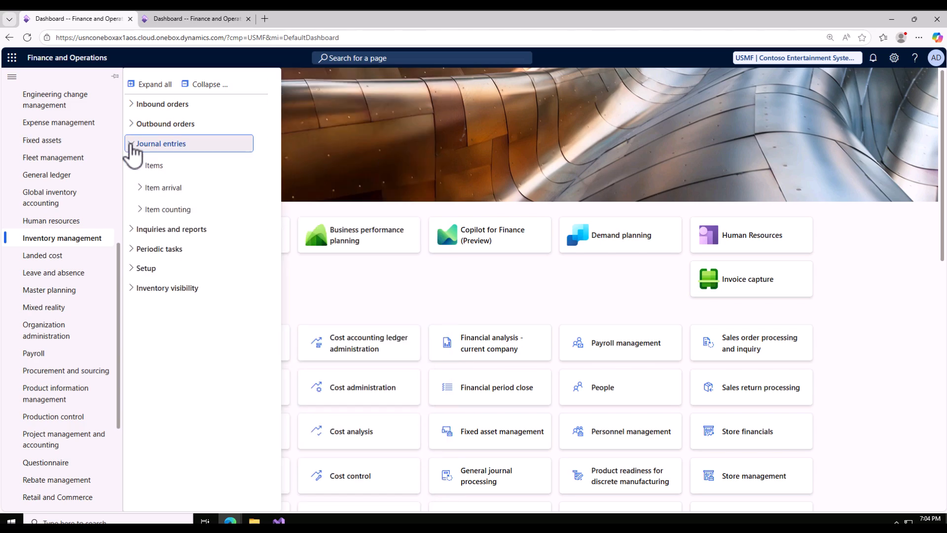
left_click(138, 209)
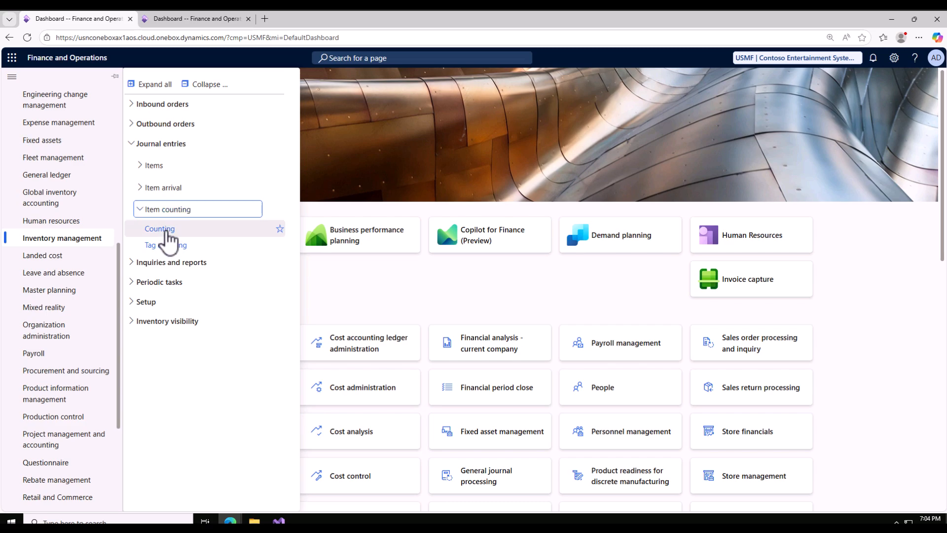
left_click(166, 231)
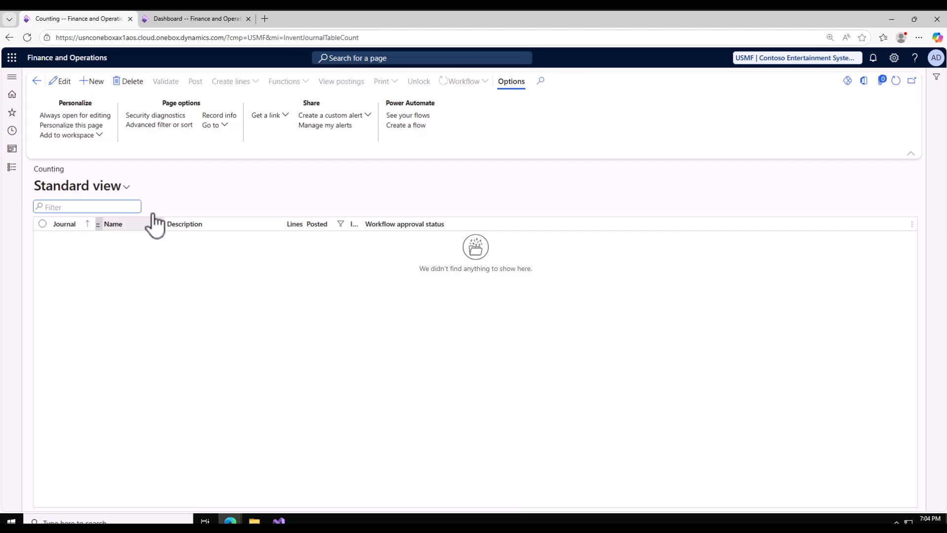
Create an inventory counting journal with the name ICnt, leaving its store inventory site and warehouse blank
left_click(96, 82)
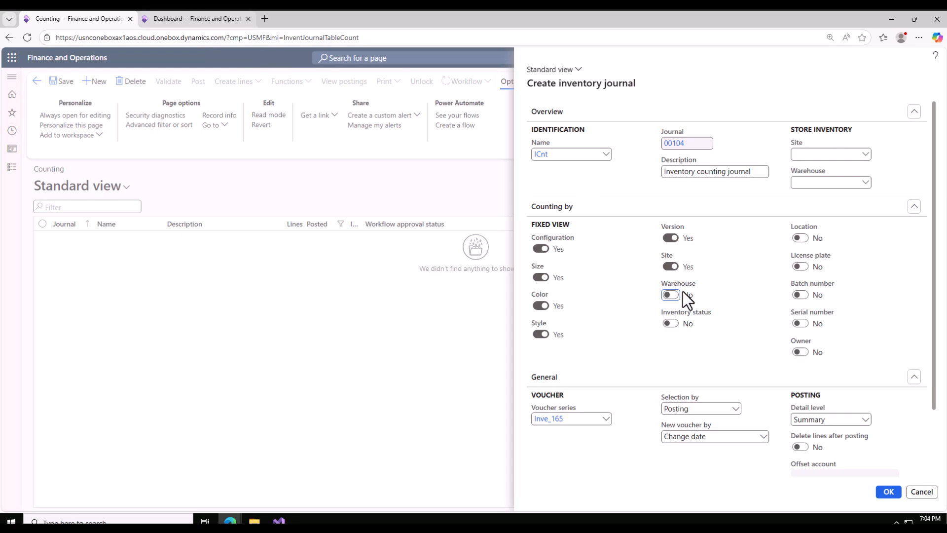
scroll(697, 354, "down", 2)
scroll(682, 343, "up", 2)
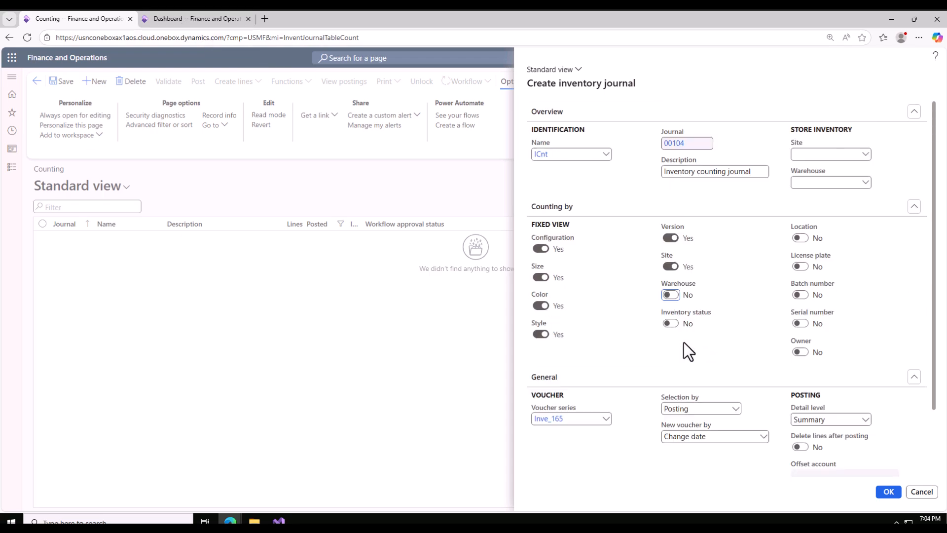
left_click(818, 154)
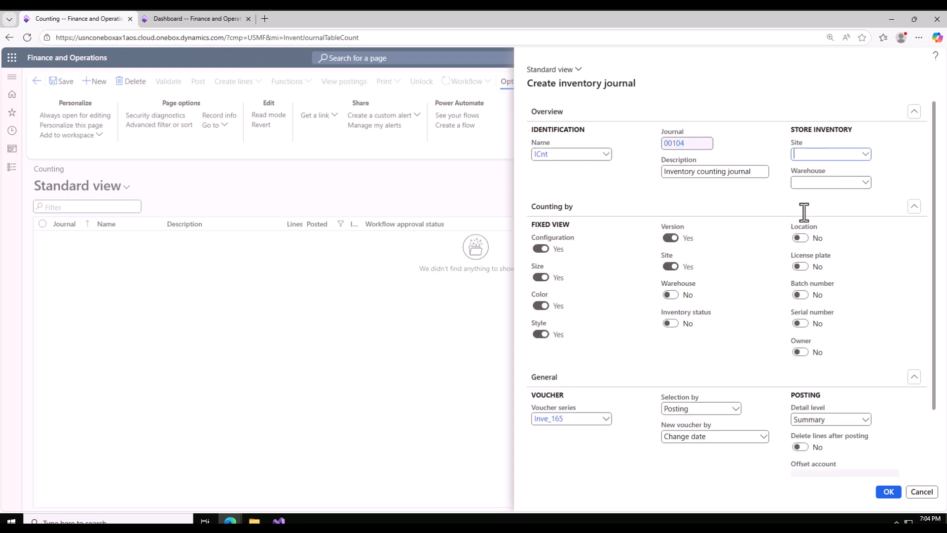
left_click(892, 494)
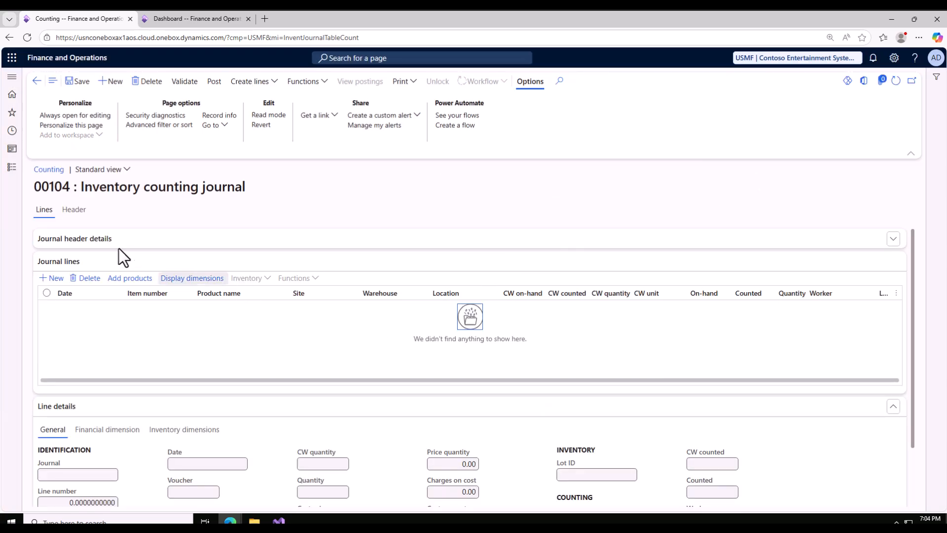
Review the journal's header and the options for creating another inventory journal, cancelling that creation
left_click(74, 210)
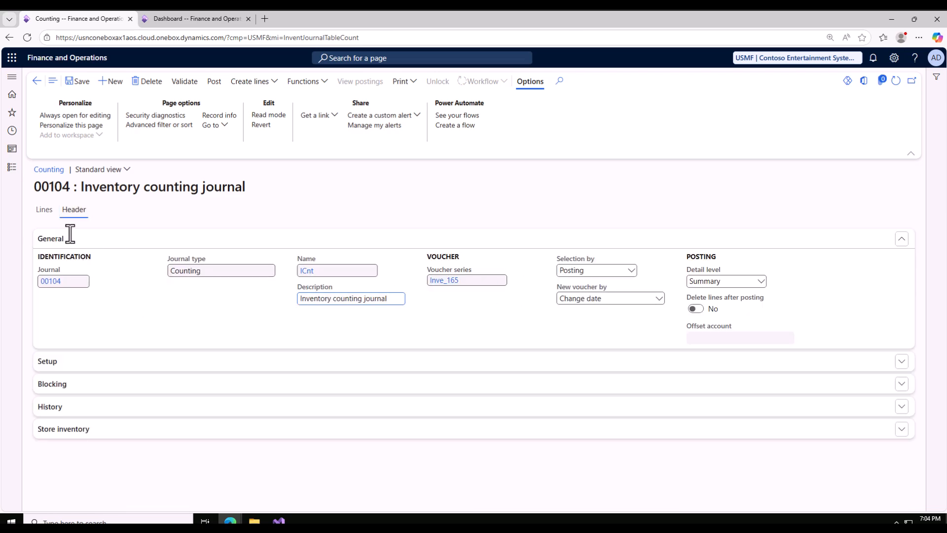
left_click(47, 211)
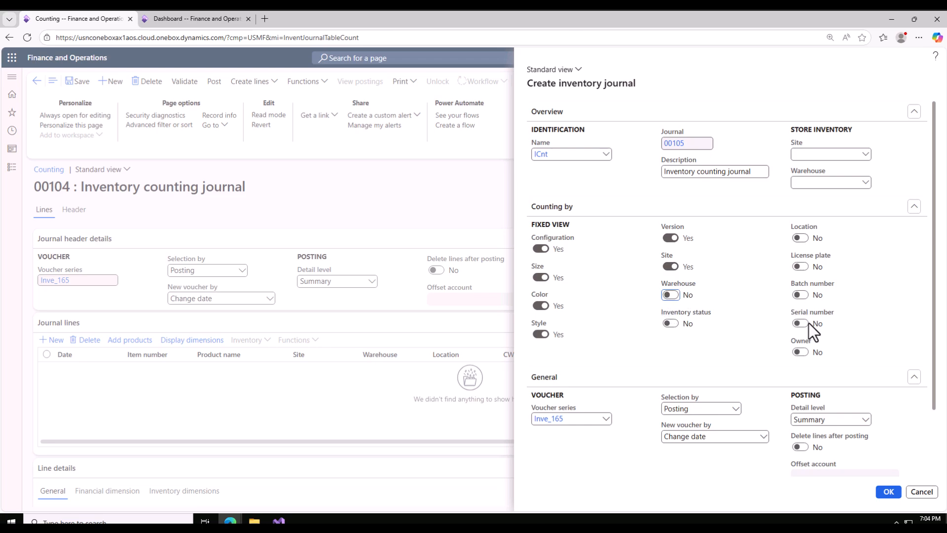
scroll(807, 334, "down", 2)
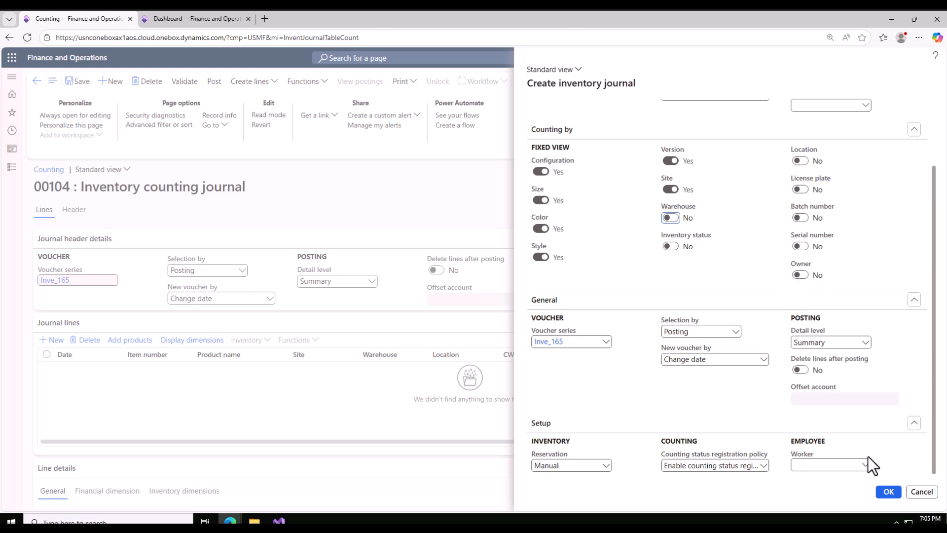
left_click(920, 491)
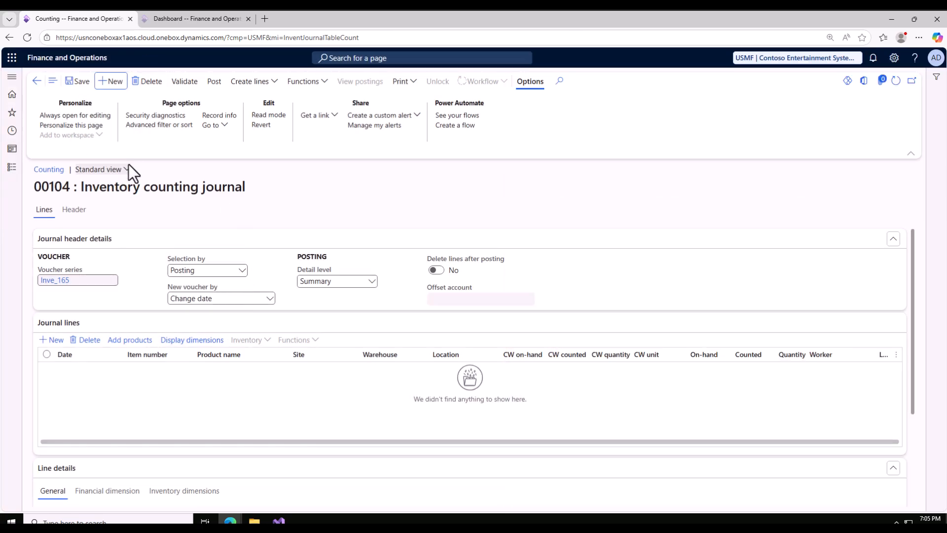
In the other browser tab, open the inventory On-hand list filtered to item numbers beginning with d365
left_click(180, 22)
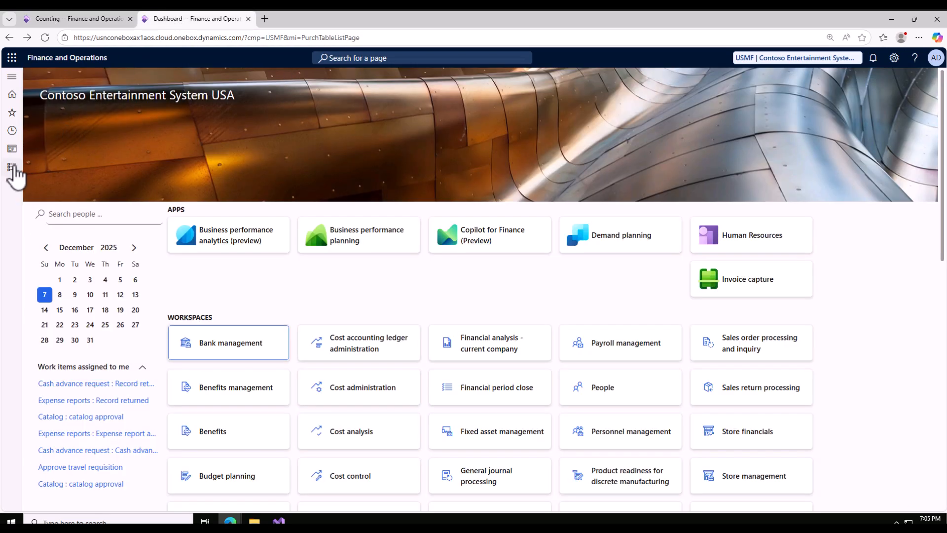
left_click(11, 168)
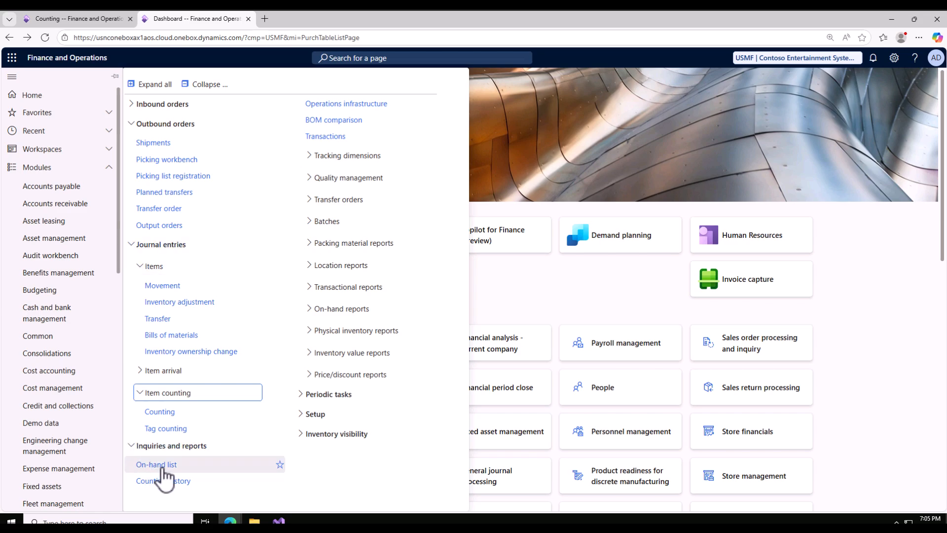
left_click(157, 465)
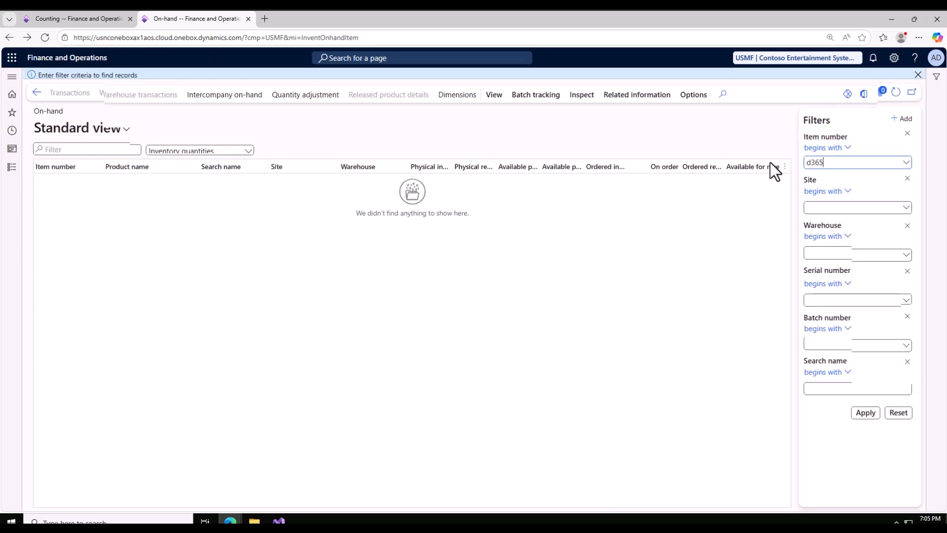
left_click(865, 415)
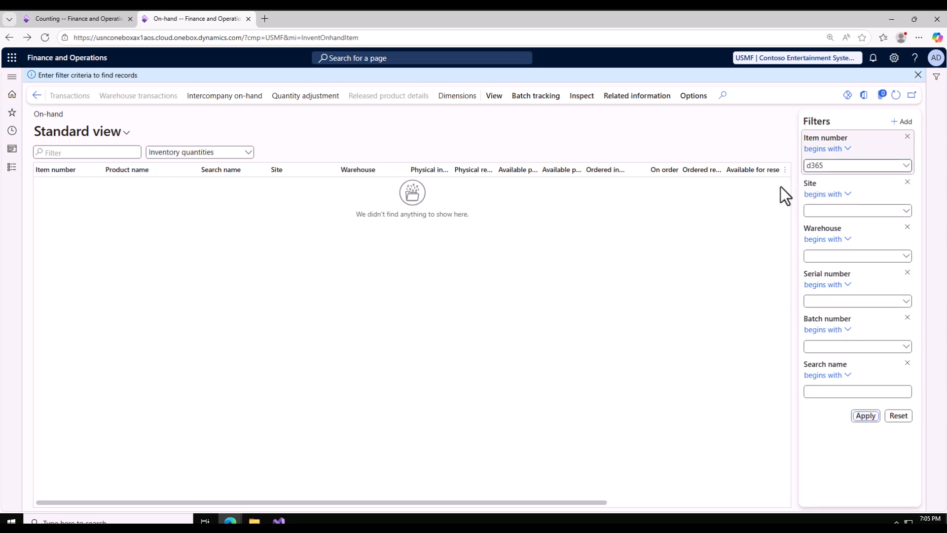
left_click(865, 414)
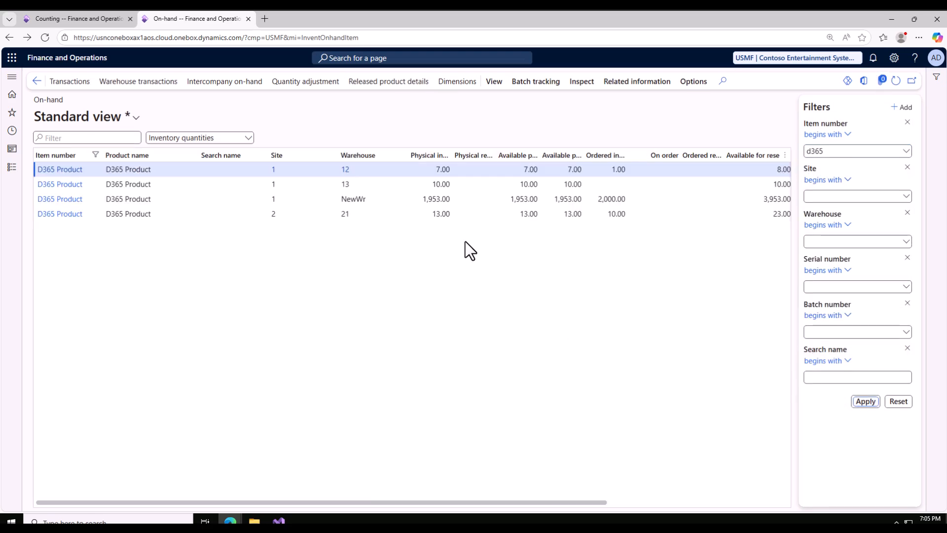
Examine the physical inventory quantity of D365 Product at site 2, warehouse 21
left_click(389, 215)
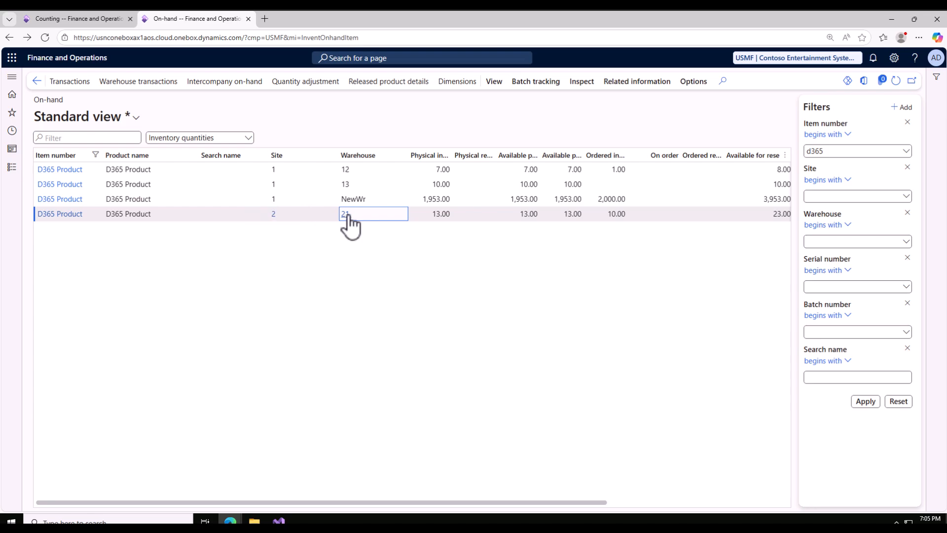
left_click(447, 216)
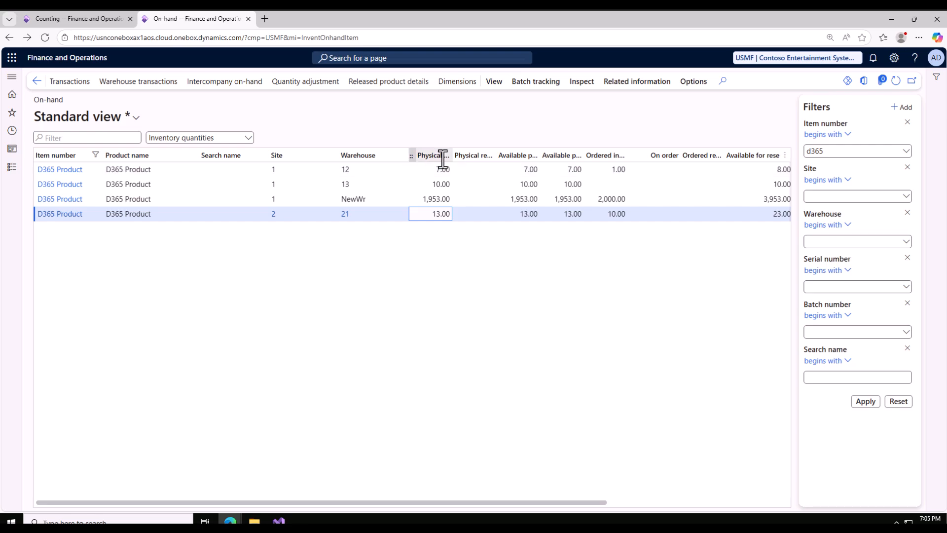
left_click_drag(431, 213, 450, 216)
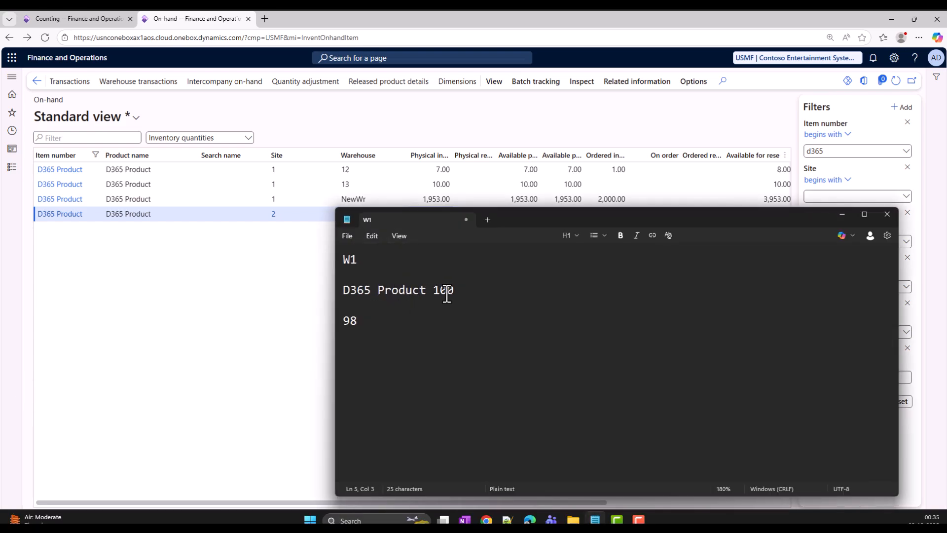
In the Notepad note, replace the quantity 100 with 13 and the quantity 98 with 15
left_click_drag(454, 291, 432, 292)
type("13")
left_click_drag(380, 319, 338, 321)
type("15")
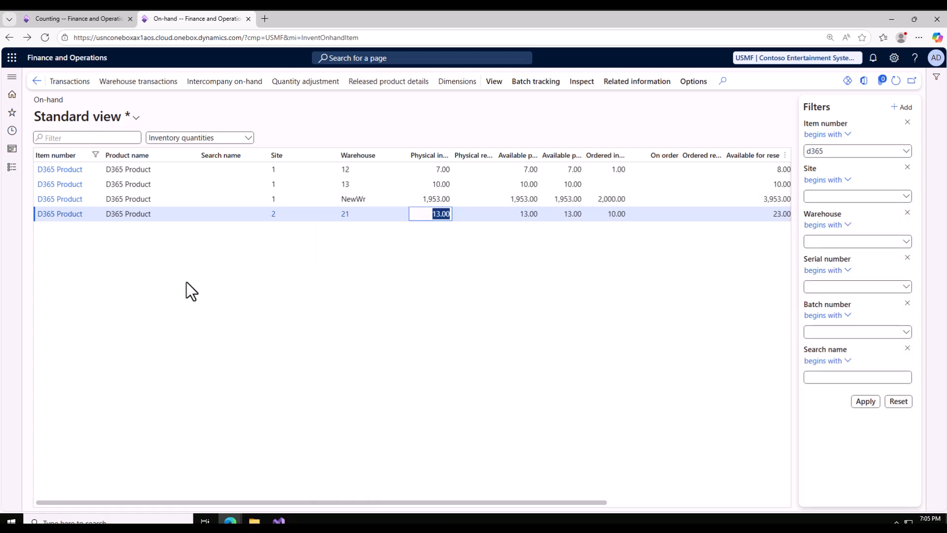
Return to the counting journal's browser tab, review its header and go back to its lines
left_click(82, 23)
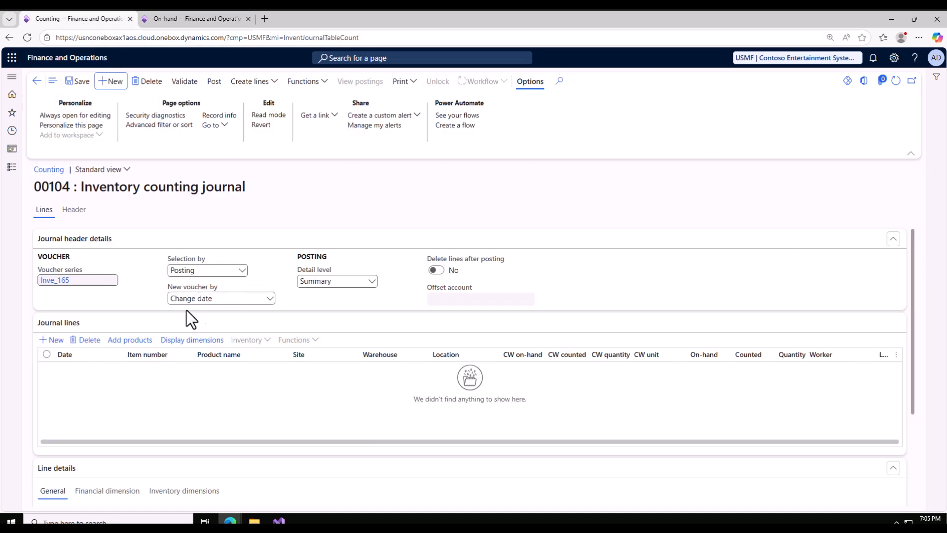
left_click(75, 210)
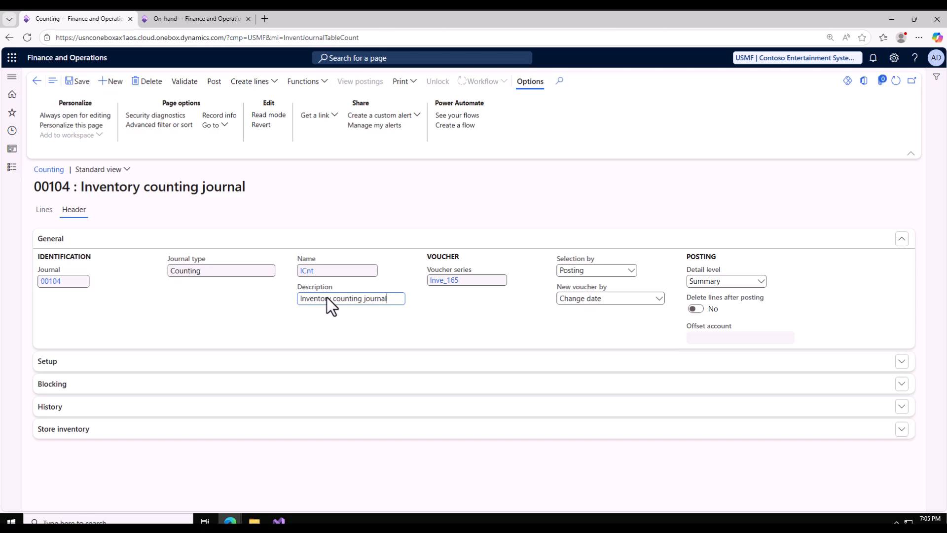
left_click(45, 210)
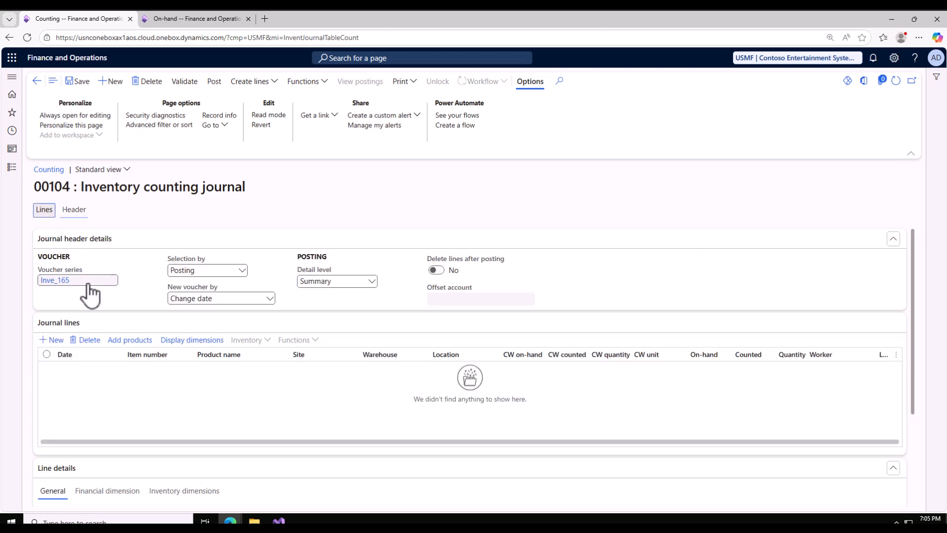
Add a journal line for item D365 Product at site 2, warehouse 21
left_click(56, 342)
left_click(170, 371)
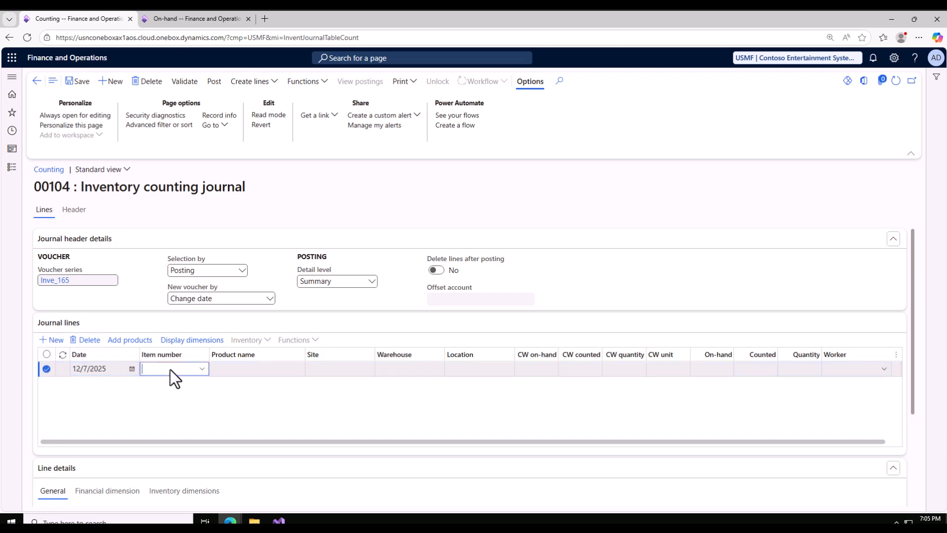
type("d365")
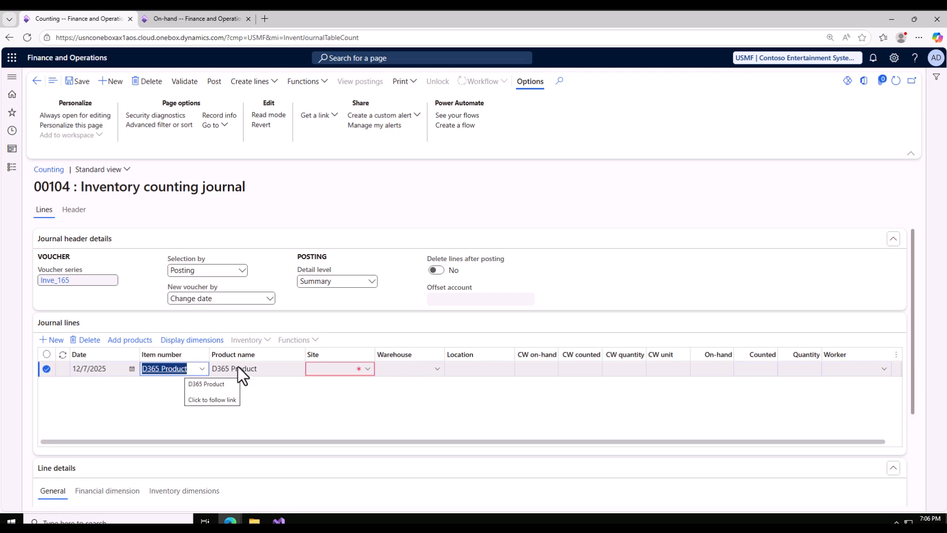
left_click(323, 369)
type("2")
key("Tab")
type("21")
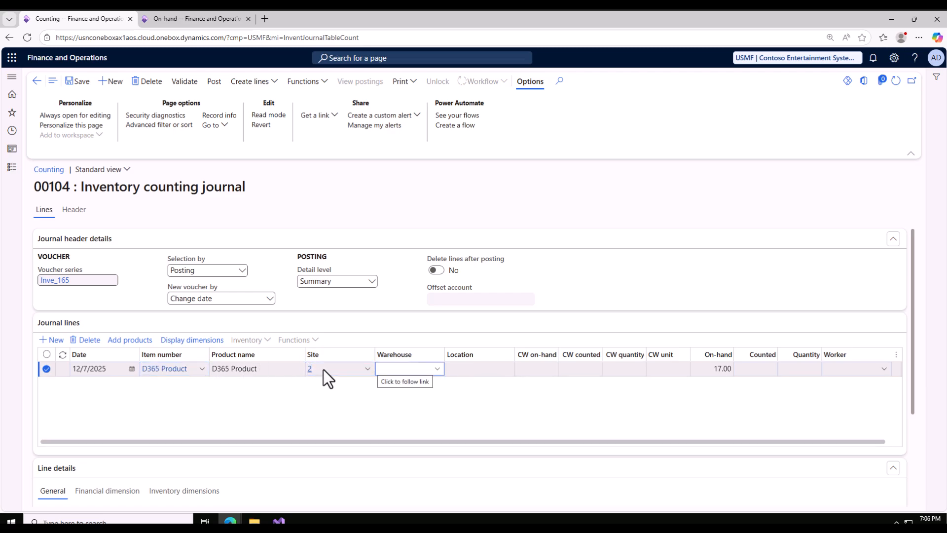
Compare the journal line's on-hand quantity with the on-hand list's physical inventory for D365 Product at site 2, warehouse 21
left_click(178, 19)
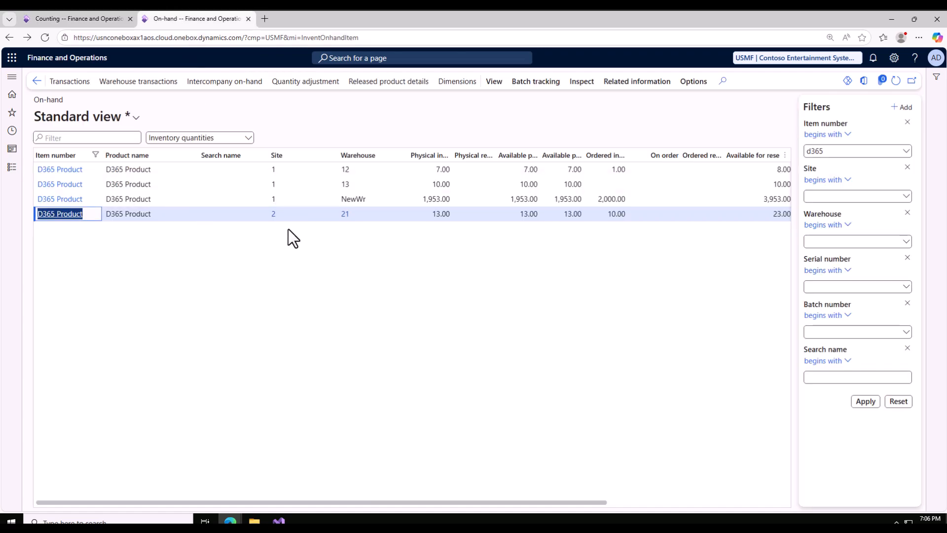
left_click(59, 15)
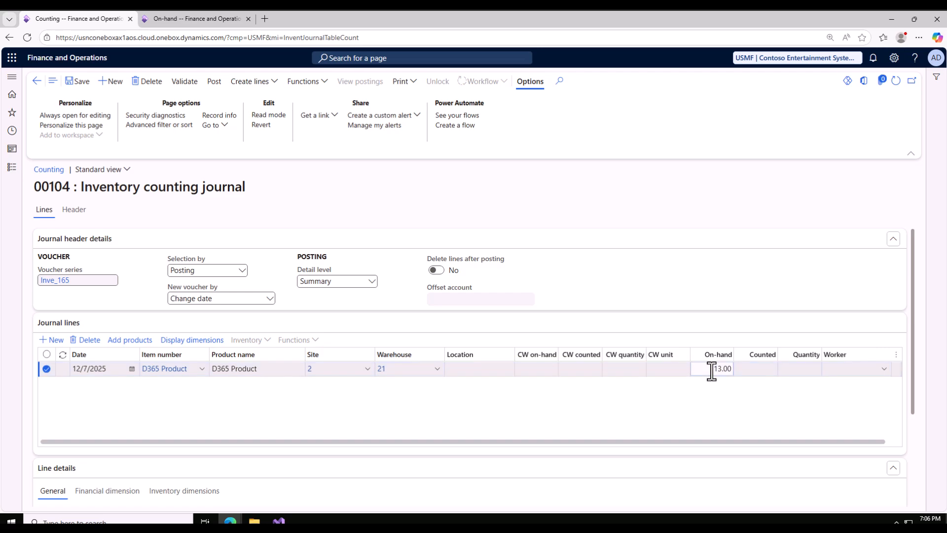
left_click(194, 18)
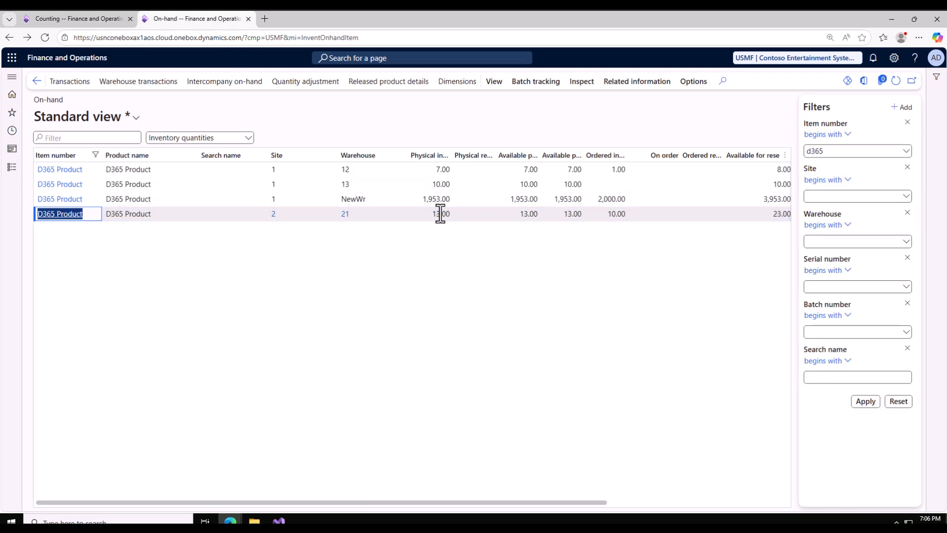
left_click_drag(461, 502, 302, 487)
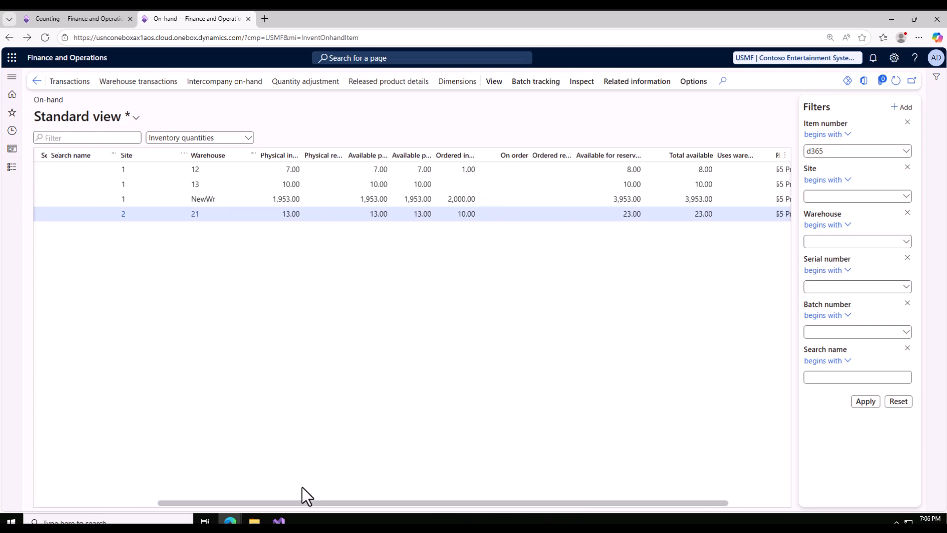
left_click(73, 19)
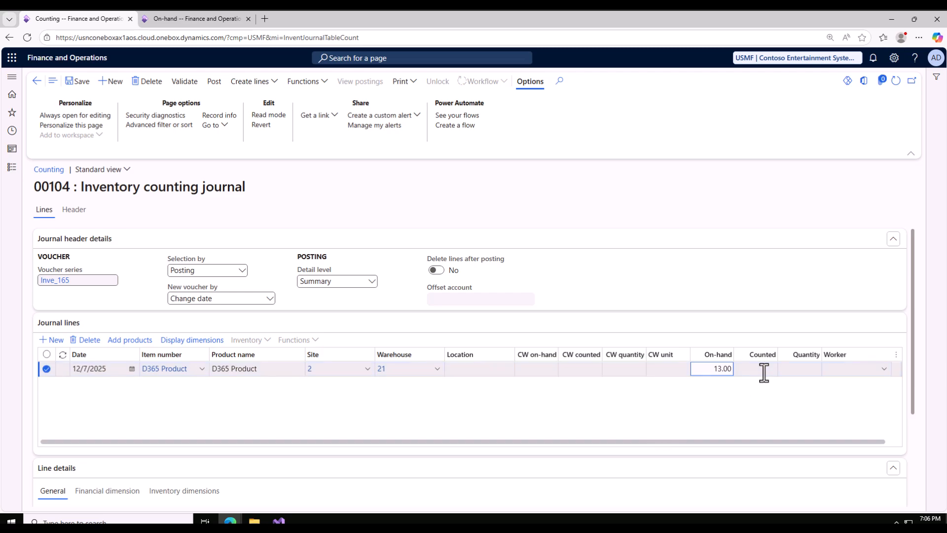
Set the counted quantity of the D365 Product journal line to 15
left_click(748, 371)
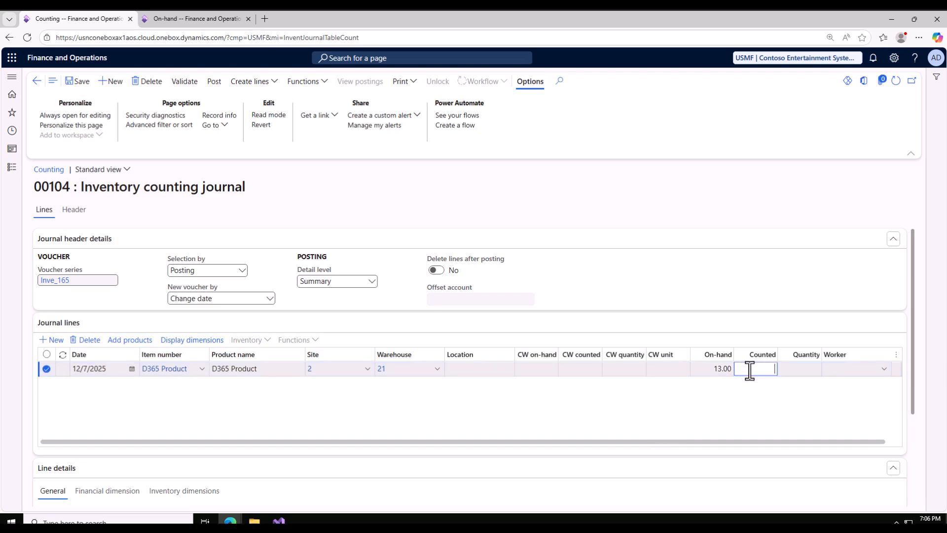
type("15")
double_click(768, 371)
type("1")
double_click(766, 370)
type("15")
left_click(721, 421)
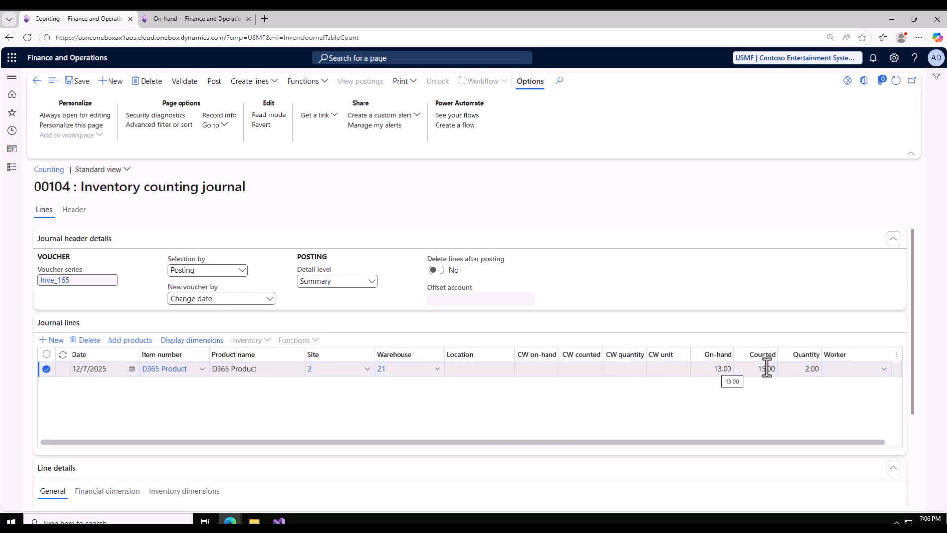
Assign a worker from the employee list to the D365 Product counting line
left_click(883, 373)
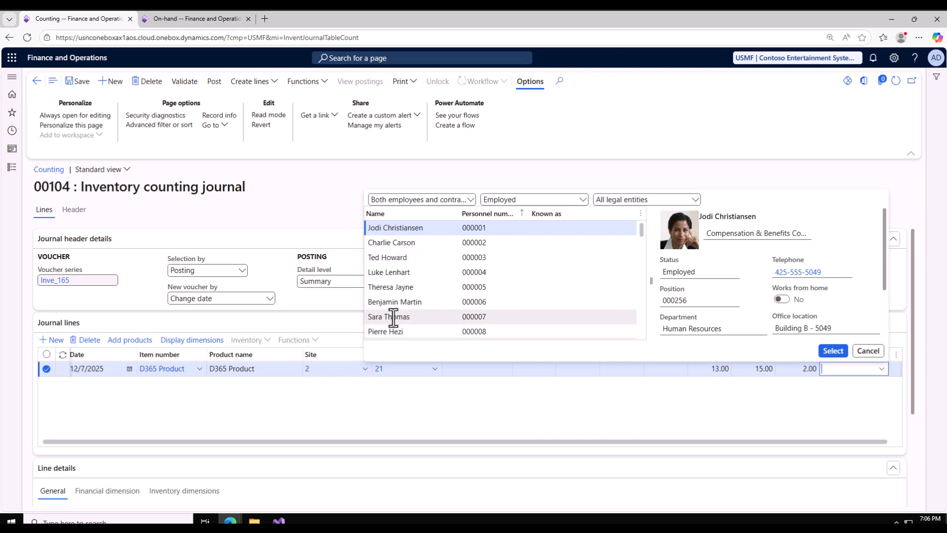
left_click(391, 316)
left_click(833, 351)
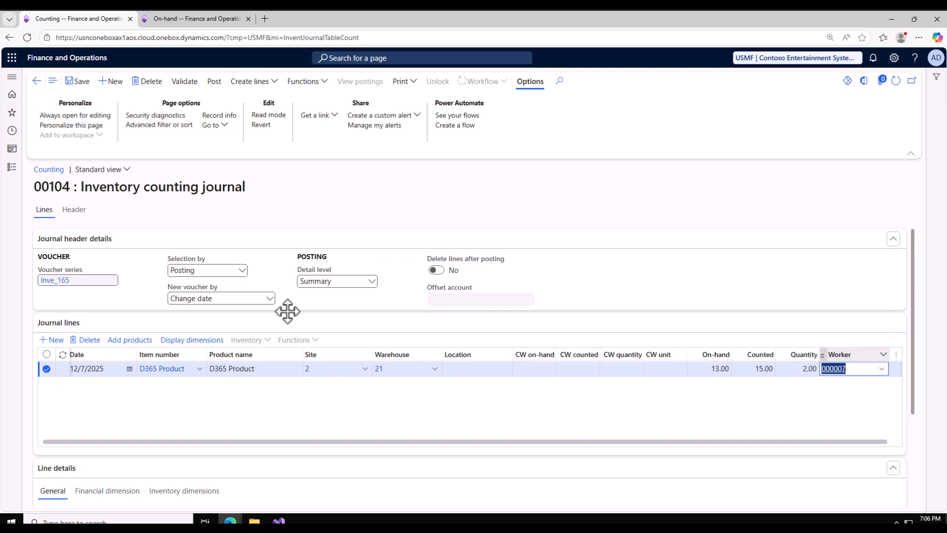
Review the line's inventory dimensions and the counting-by options of the new journal form, leaving that form without creating a journal
left_click_drag(667, 437, 852, 442)
scroll(492, 411, "down", 3)
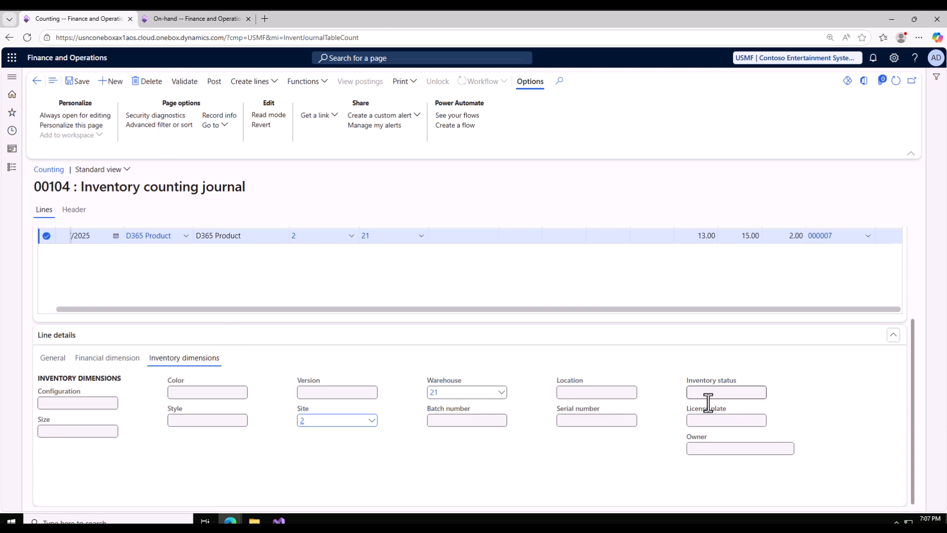
left_click(111, 85)
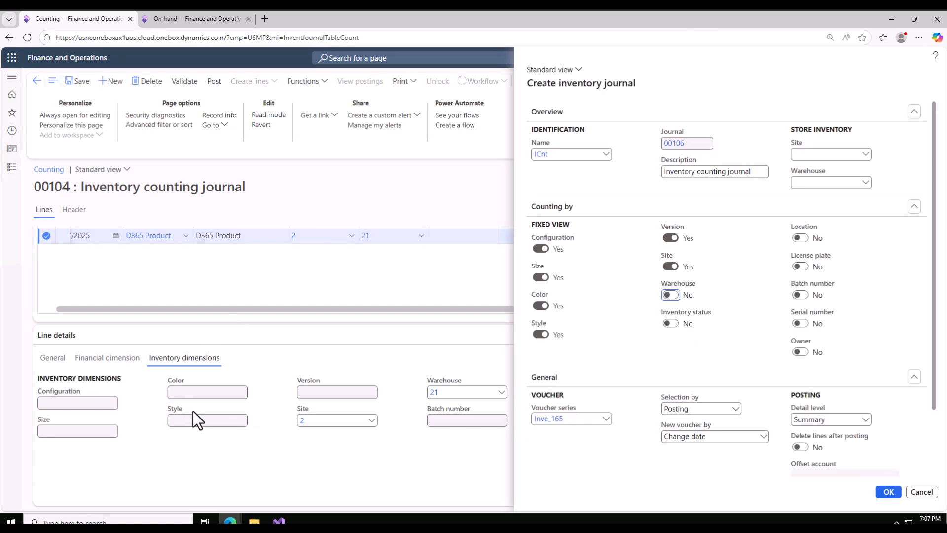
key("Escape")
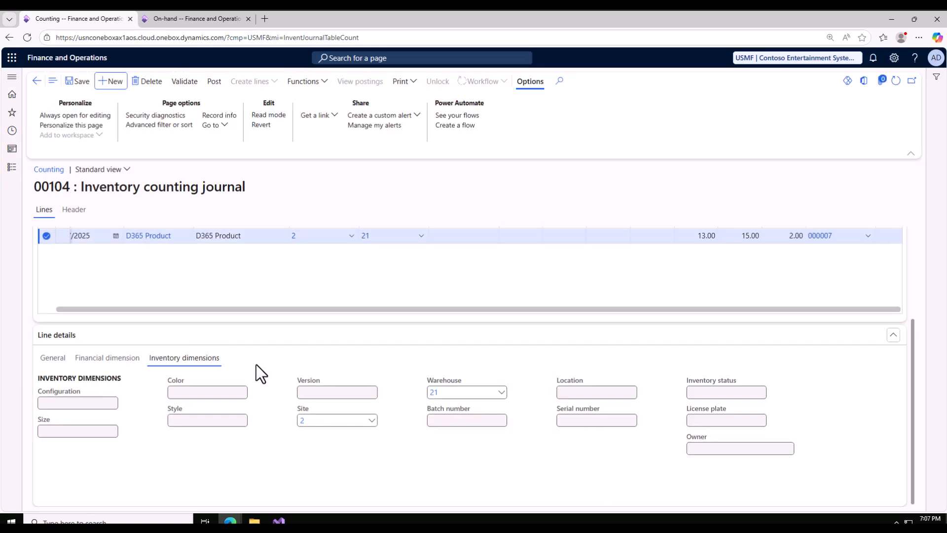
scroll(256, 365, "up", 3)
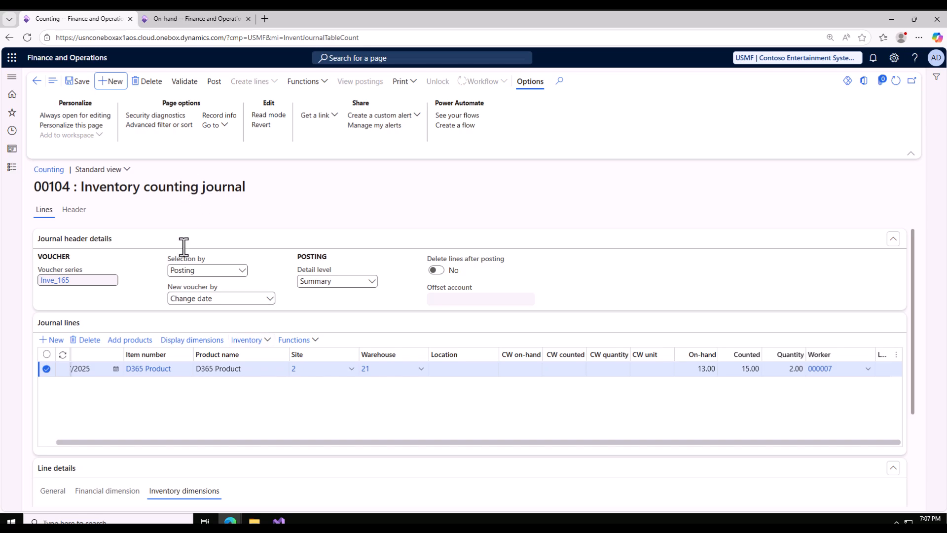
Validate inventory counting journal 00104
left_click(185, 82)
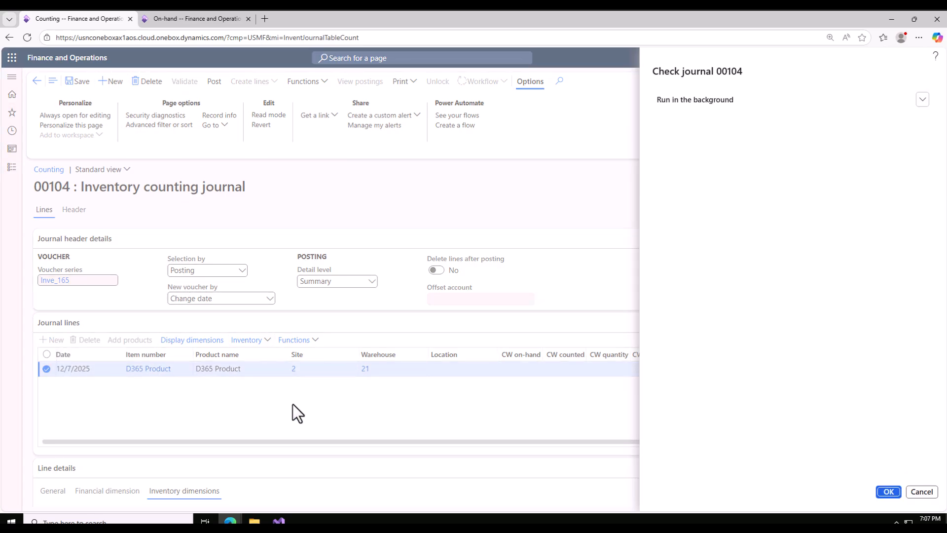
left_click(888, 493)
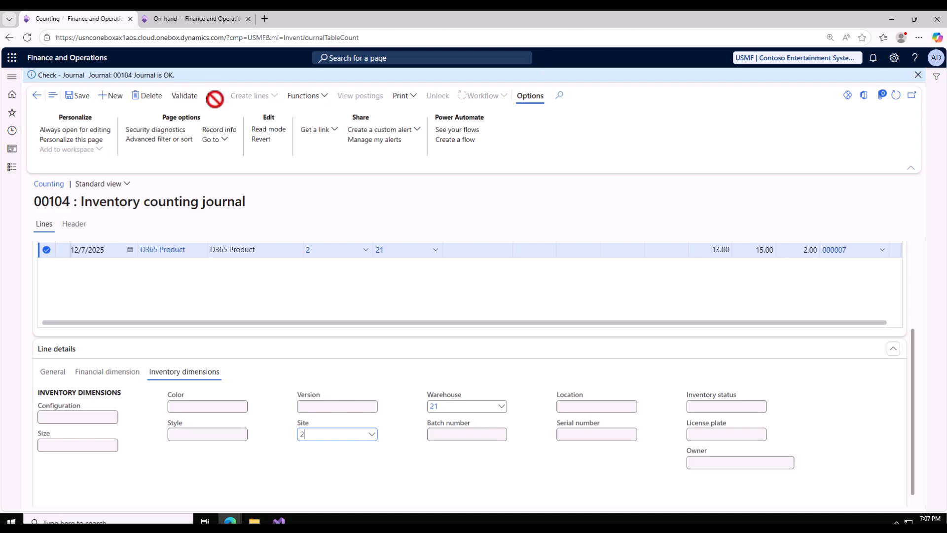
scroll(317, 336, "up", 3)
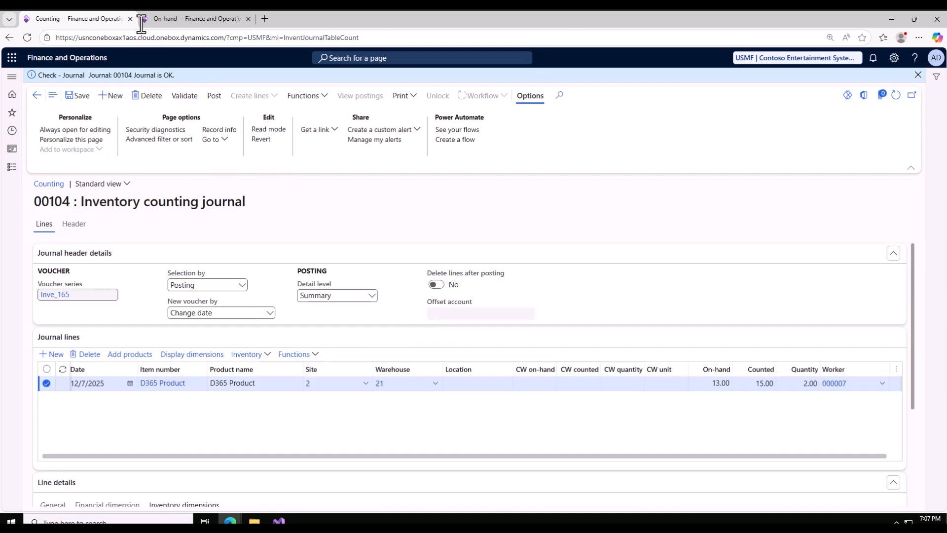
Check the on-hand list once more and post inventory counting journal 00104
left_click(166, 20)
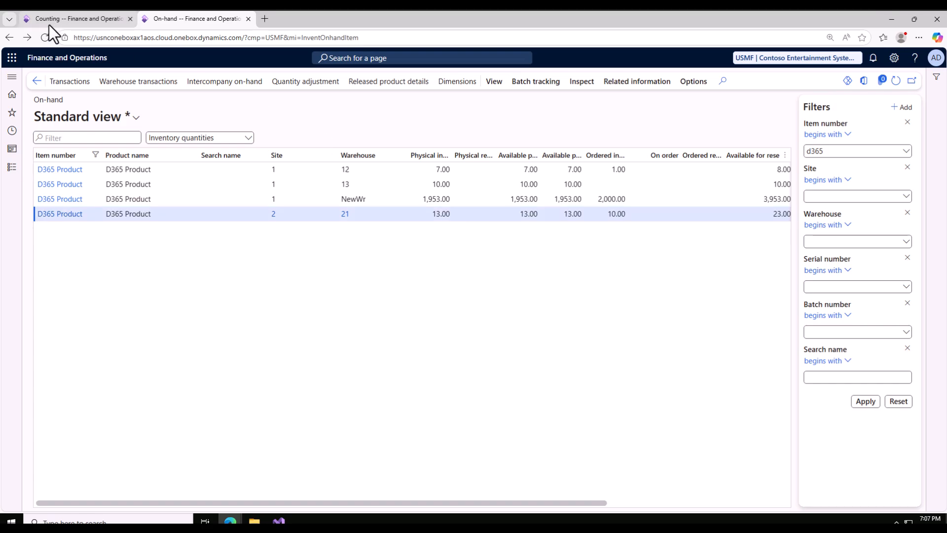
key("ctrl+shift+Tab")
left_click(214, 95)
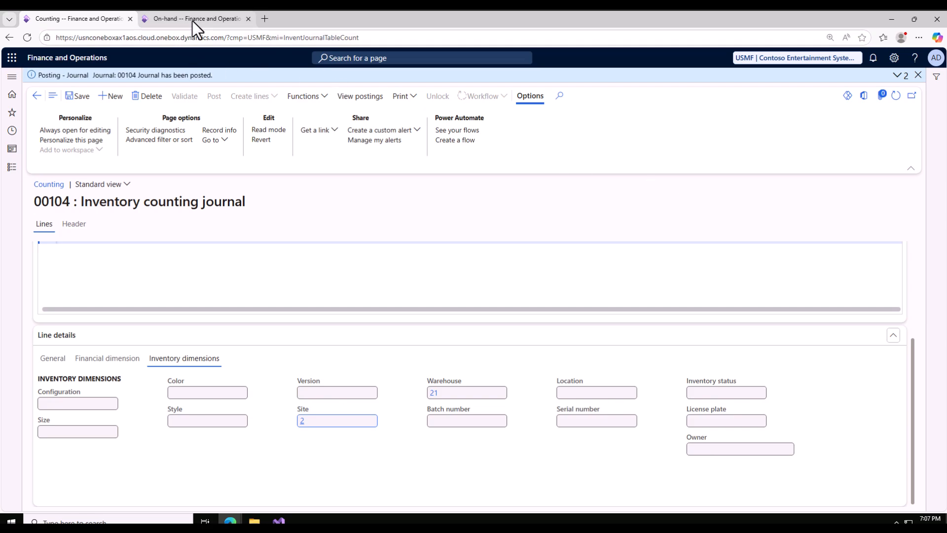
left_click_drag(148, 75, 213, 75)
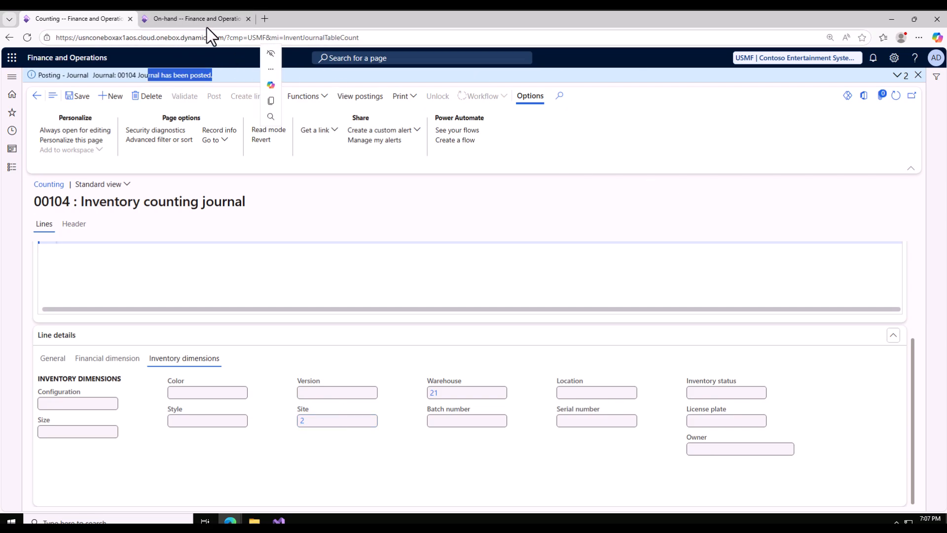
Refresh the on-hand list and check the physical inventory of D365 Product at site 2, warehouse 21
left_click(194, 18)
left_click(898, 82)
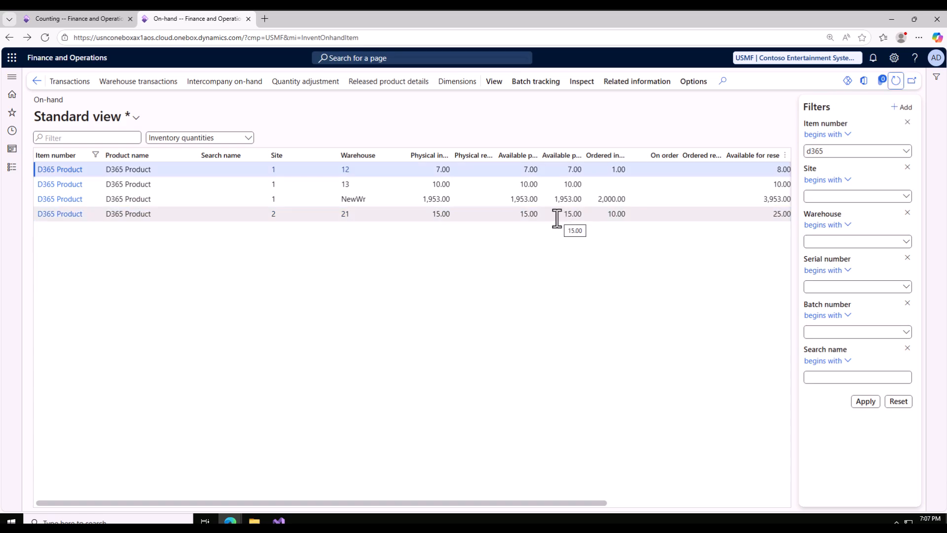
left_click(523, 216)
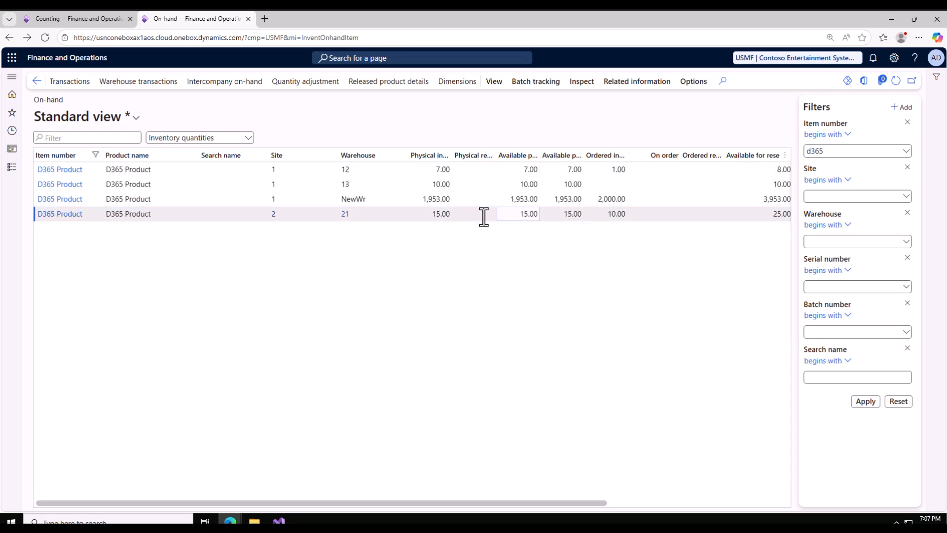
left_click(426, 215)
left_click_drag(426, 215, 447, 215)
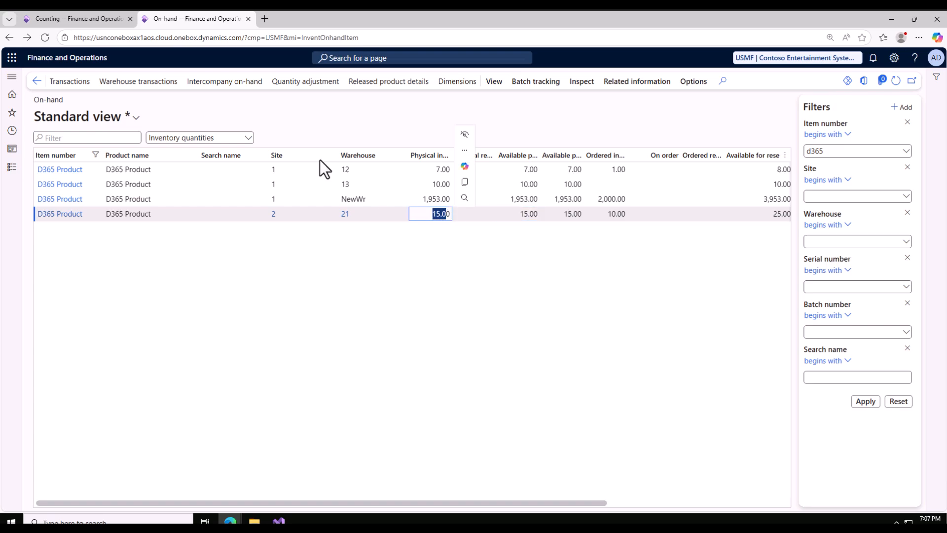
Create another ICnt inventory counting journal with counting by Warehouse enabled and review its header
left_click(82, 17)
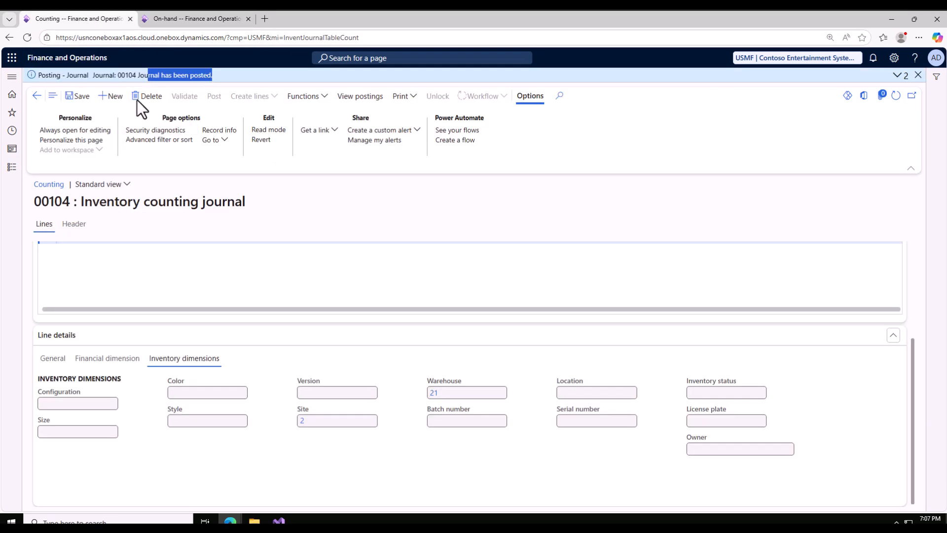
left_click(112, 96)
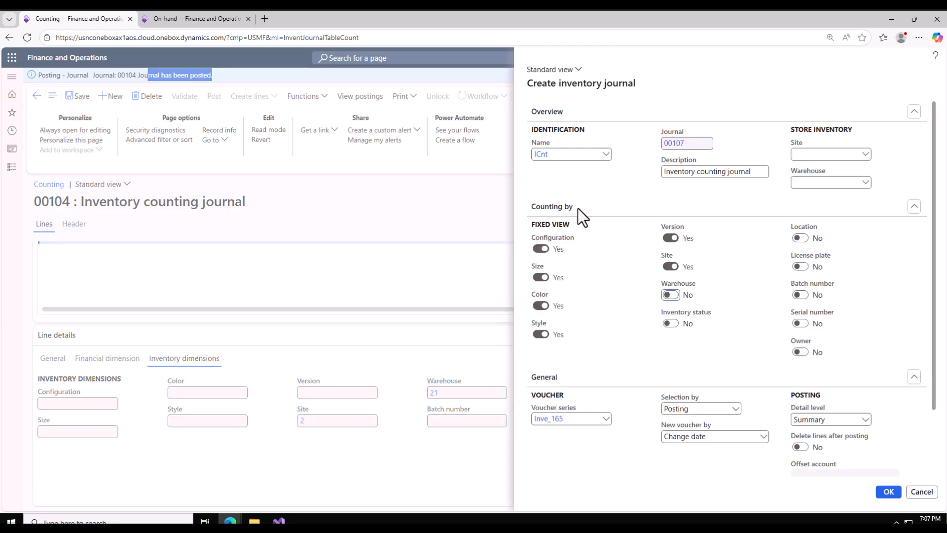
left_click(671, 295)
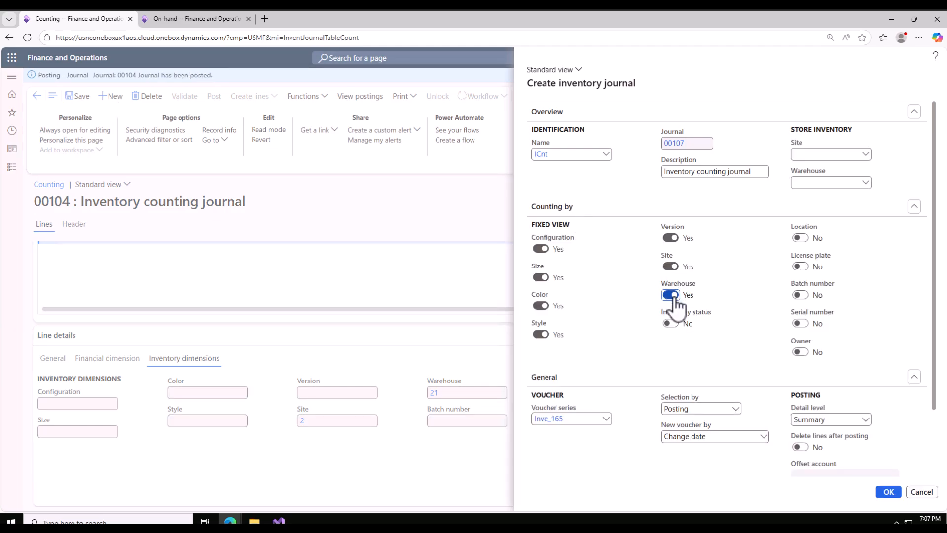
left_click(889, 493)
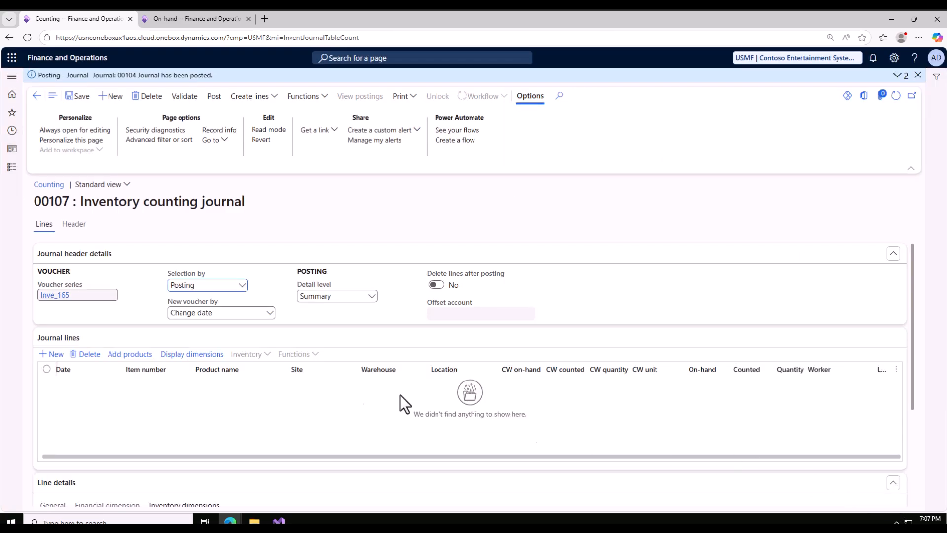
left_click(74, 223)
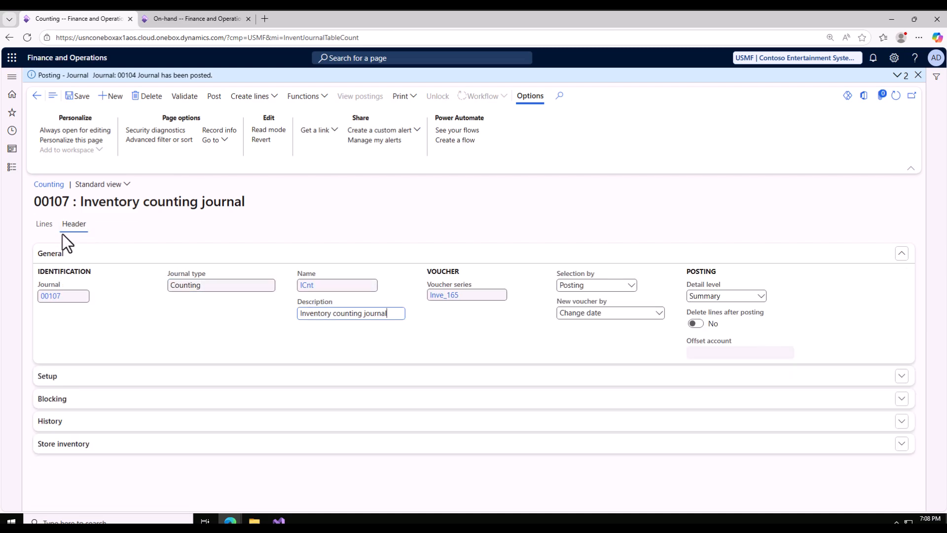
left_click(44, 226)
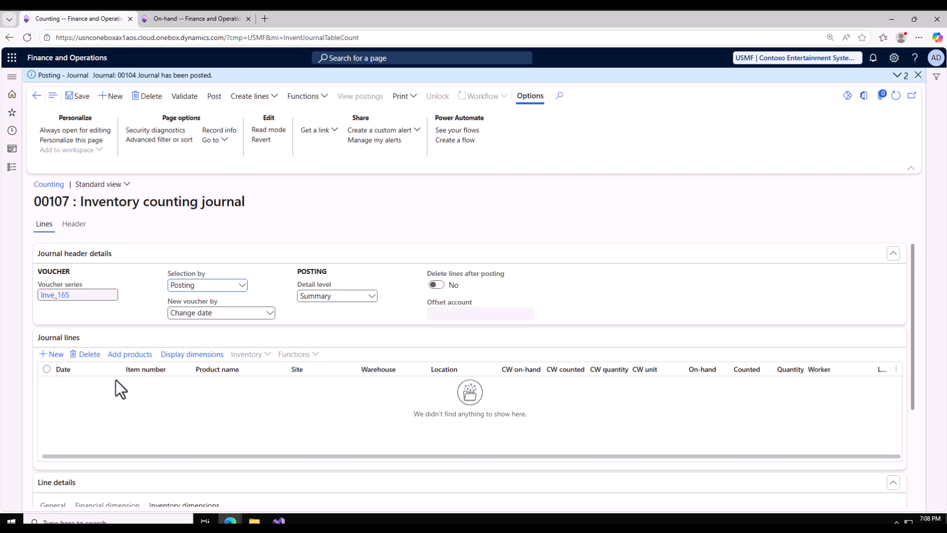
Add a line to journal 00107 for item D365 Product at site 2
left_click(52, 354)
left_click(172, 384)
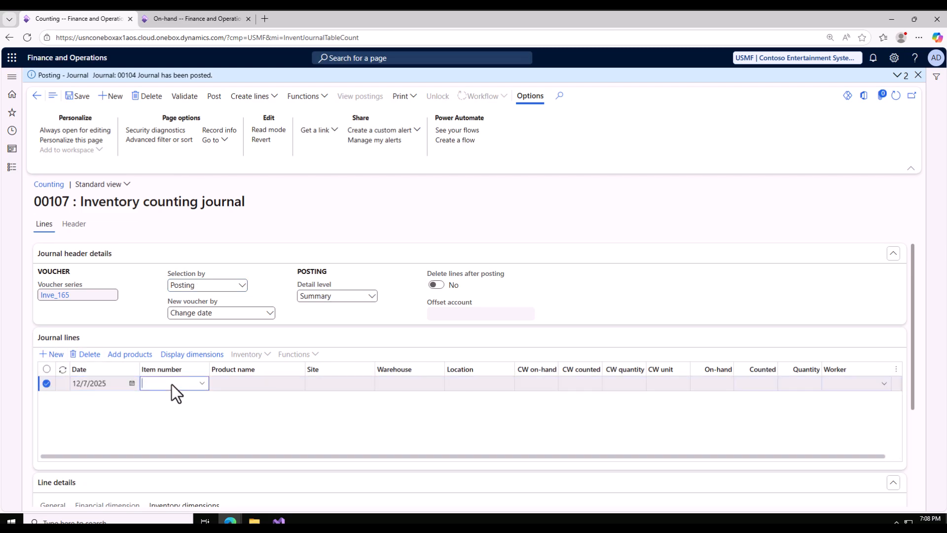
type("d3")
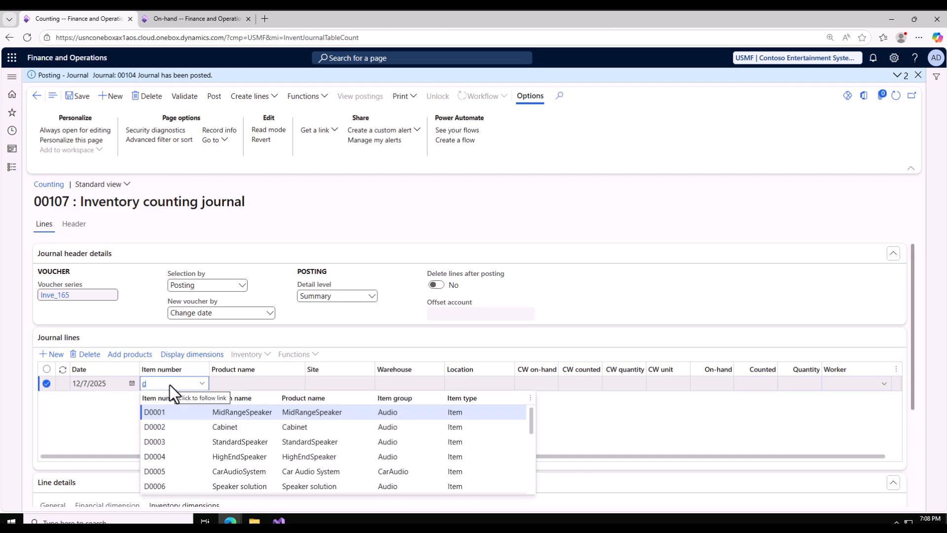
left_click(326, 384)
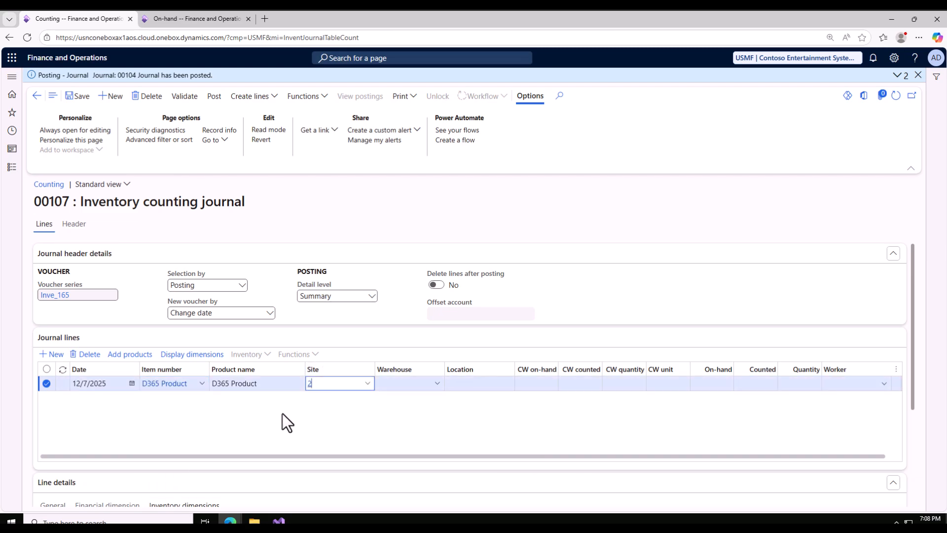
Inspect the new line's on-hand, catch-weight, counted and warehouse fields, and look briefly at the on-hand list
left_click(711, 384)
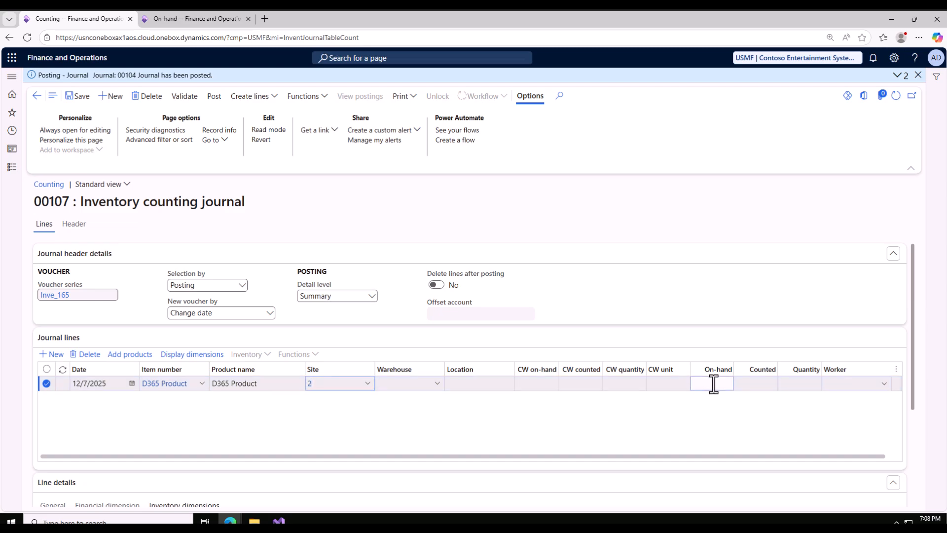
left_click(530, 386)
left_click(594, 386)
left_click(755, 383)
left_click(396, 387)
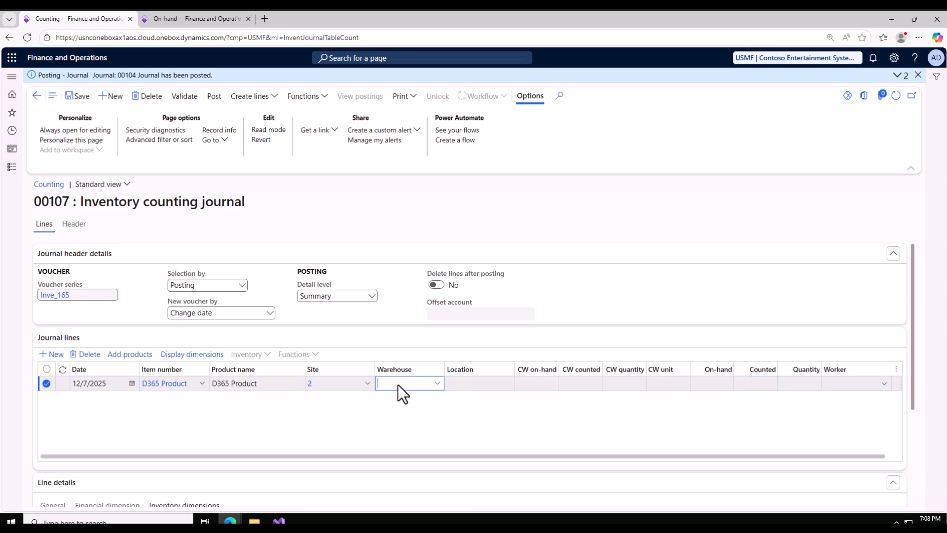
left_click(162, 15)
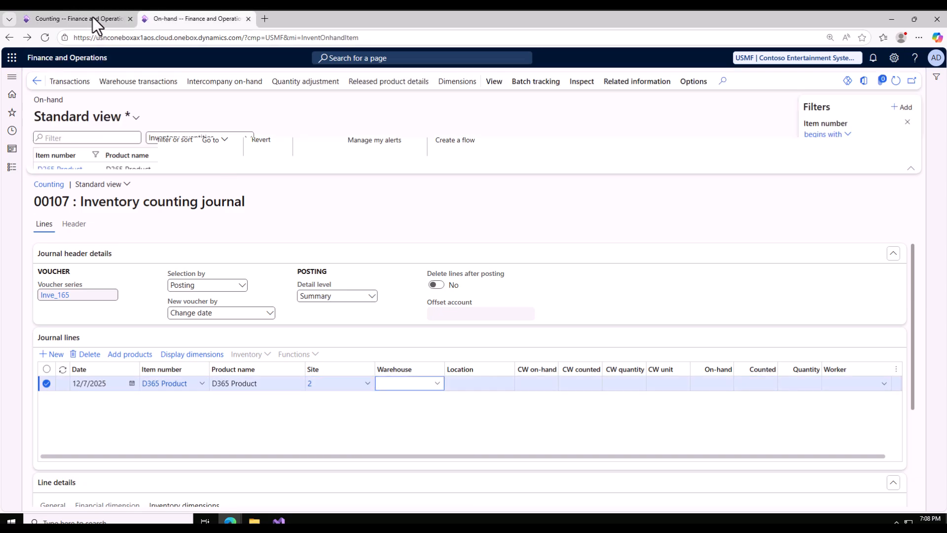
left_click(93, 18)
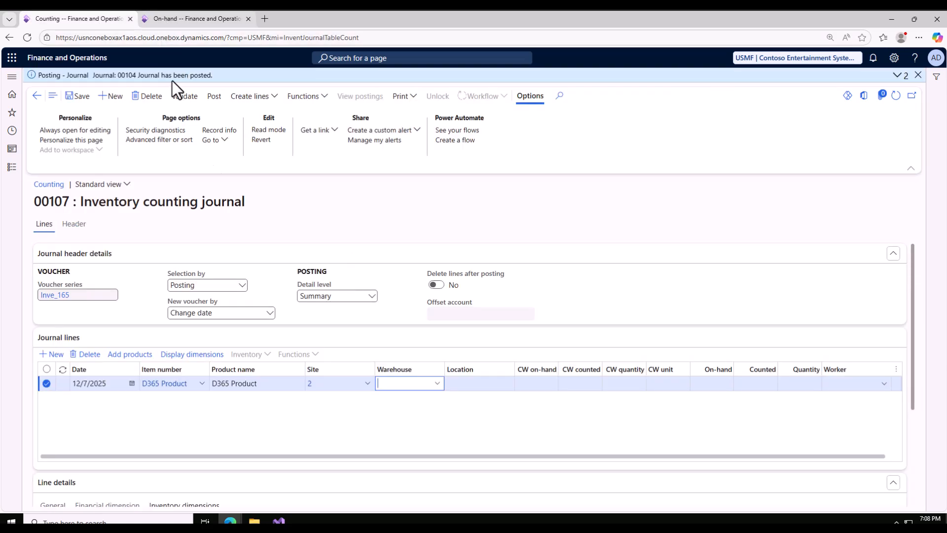
Complete the D365 Product line with warehouse 21, counted quantity 10, and the fourth listed employee as worker
type("21")
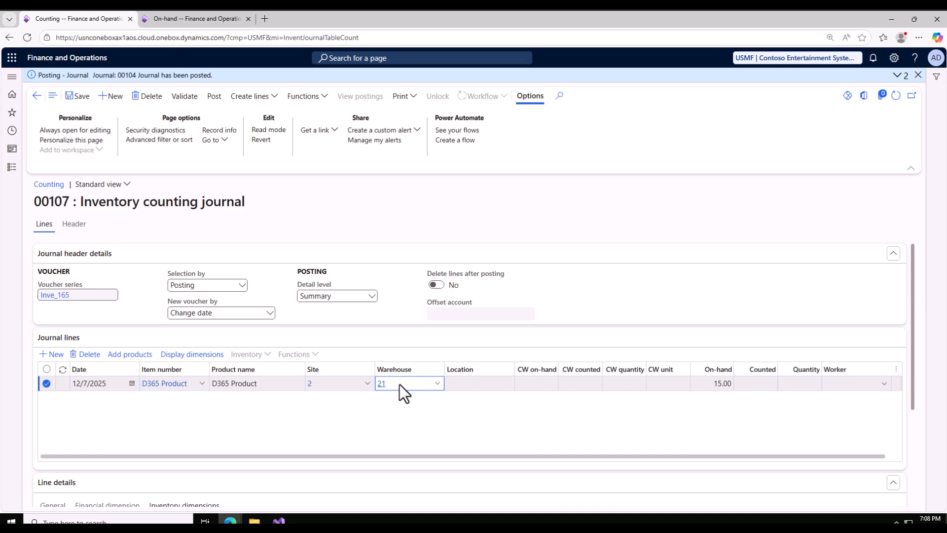
left_click(762, 387)
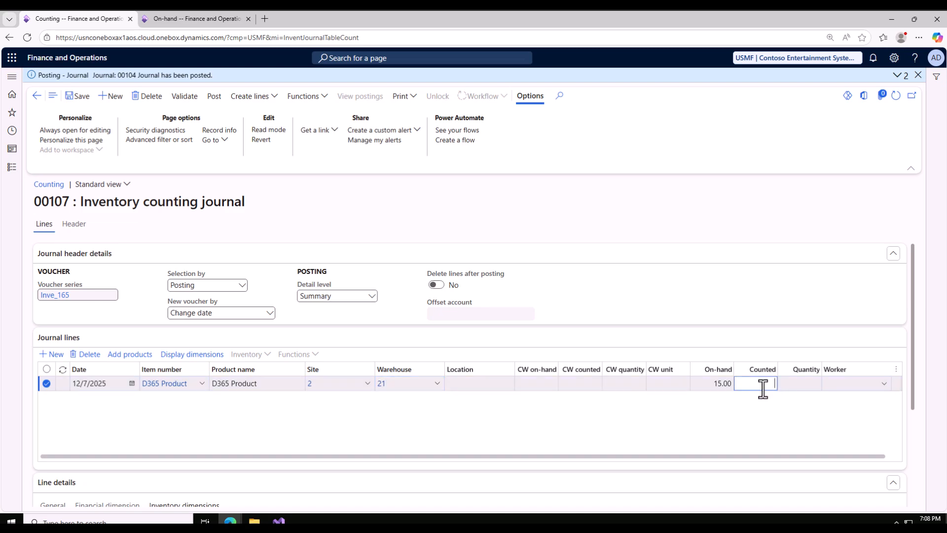
type("10")
left_click(884, 384)
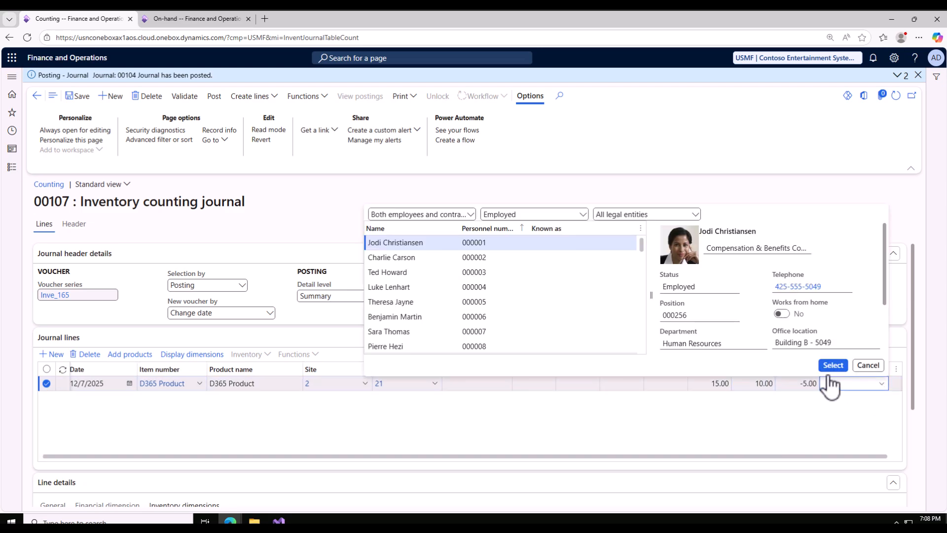
left_click(397, 288)
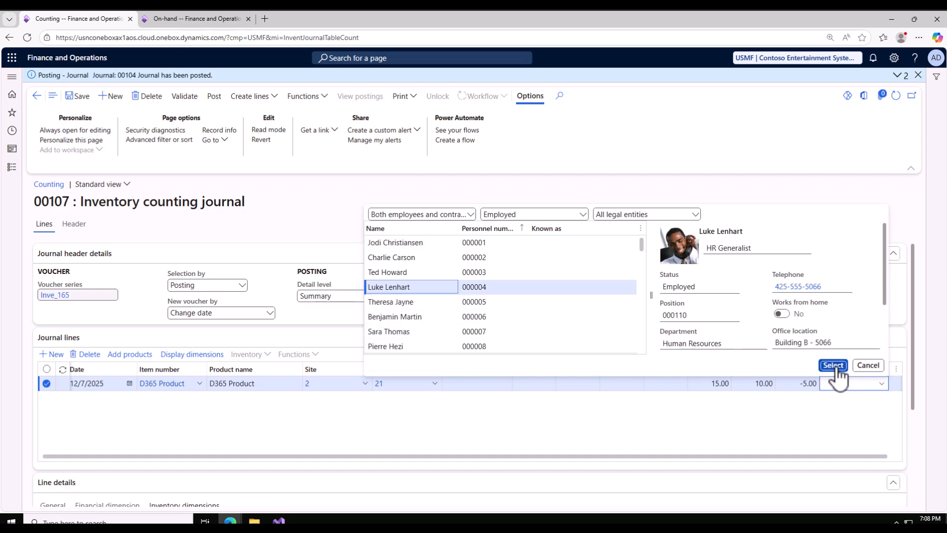
left_click(834, 366)
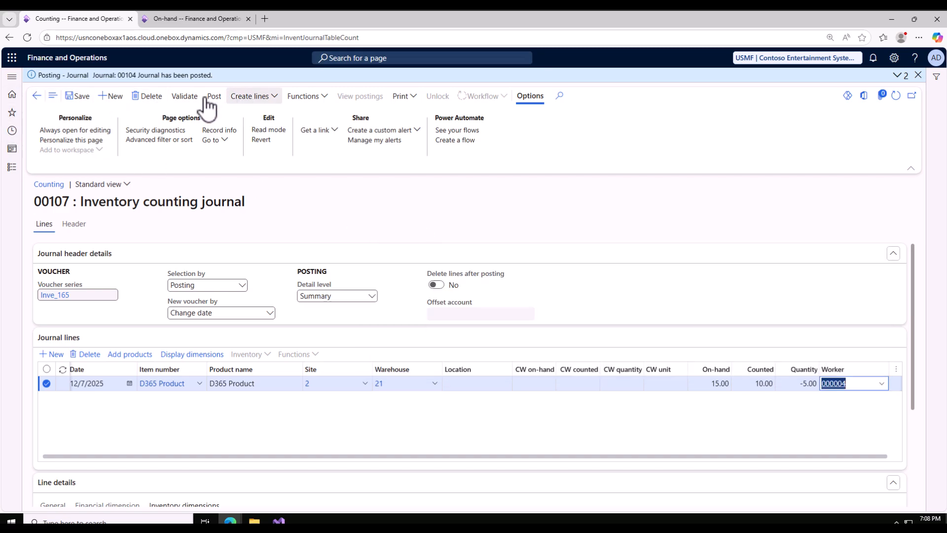
Validate counting journal 00107 without background processing and post it
left_click(188, 99)
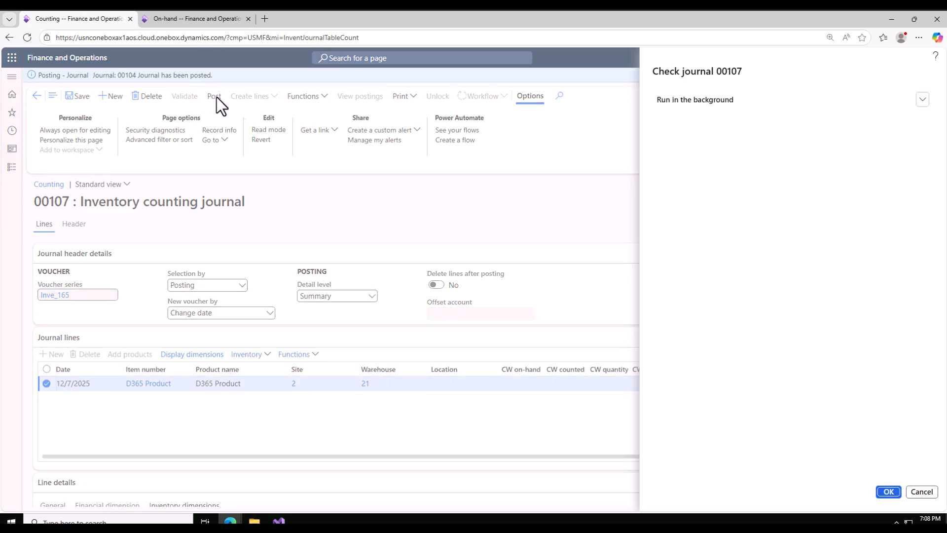
left_click(888, 491)
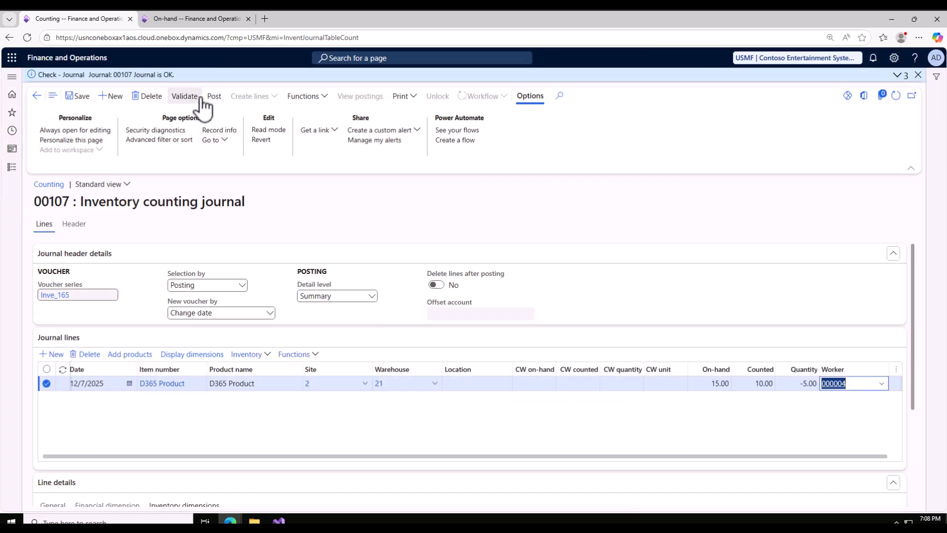
left_click(214, 98)
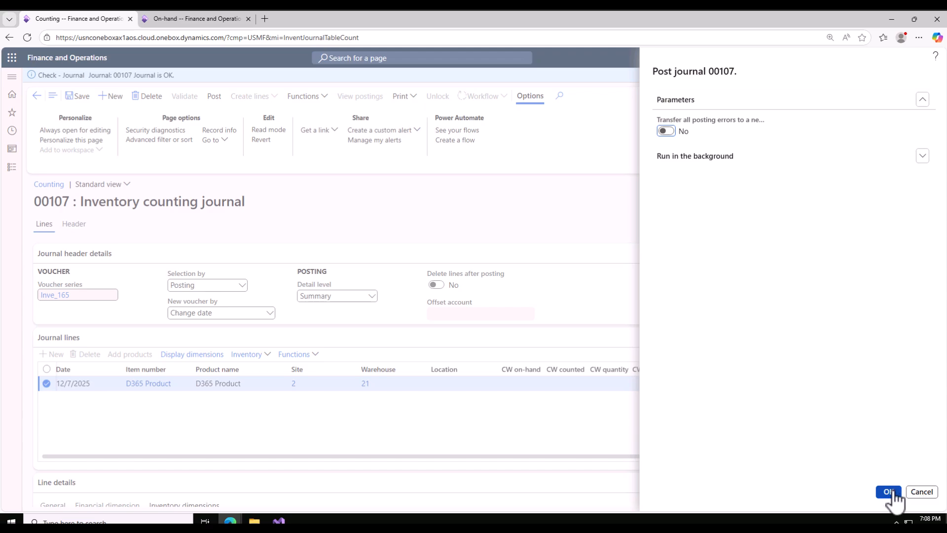
Refresh the on-hand list, check D365 Product's physical inventory at site 2, warehouse 21, and return to the counting journal
left_click(184, 22)
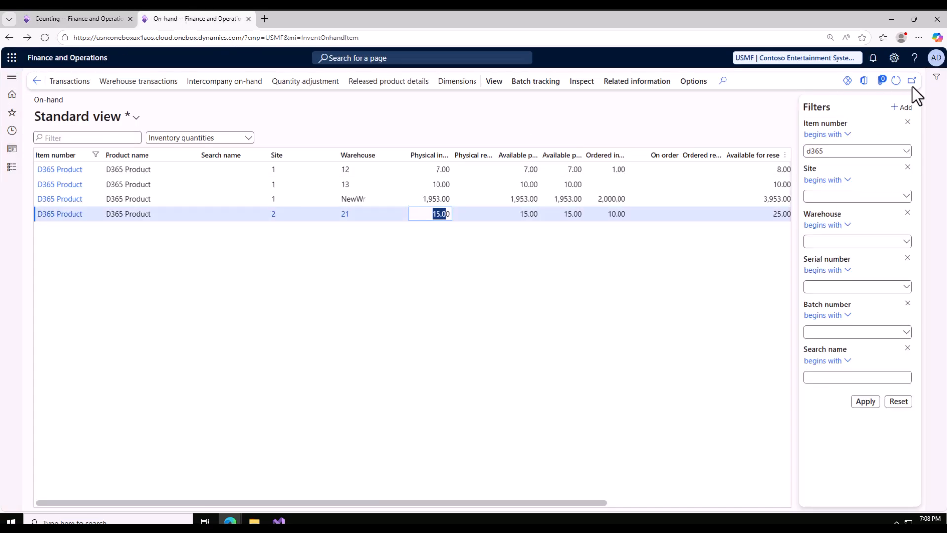
left_click(896, 81)
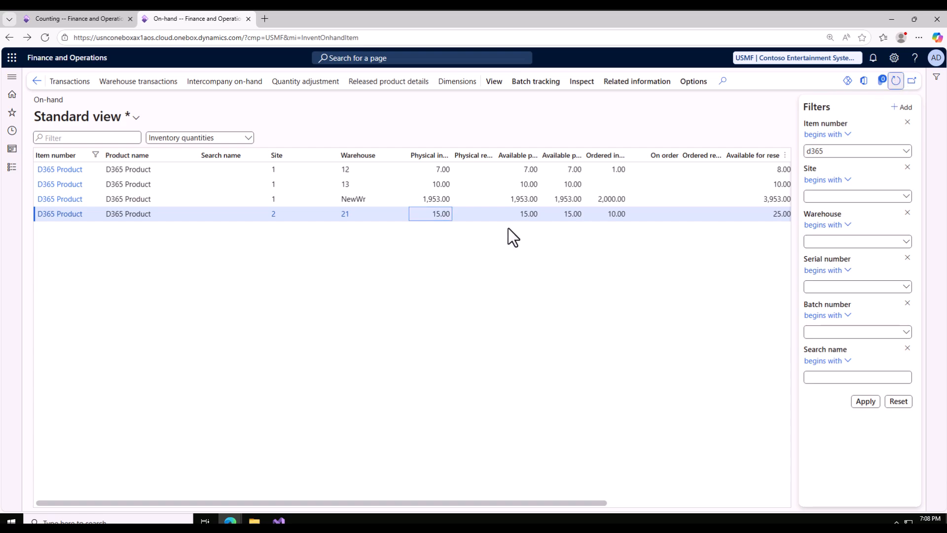
left_click(444, 214)
left_click(64, 18)
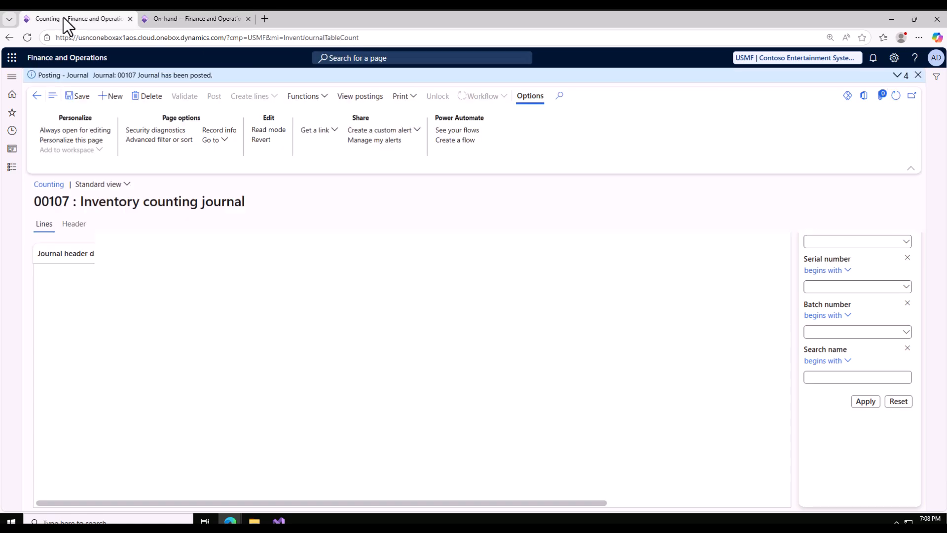